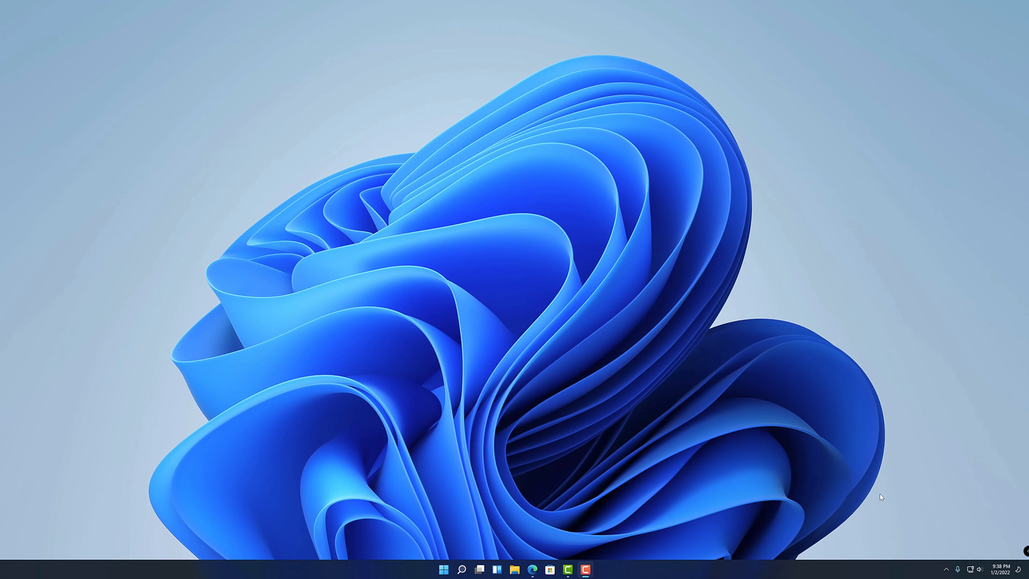
# Switch to Edge and check which vSphere versions the Download the ESXi Installer documentation page offers
pyautogui.click(531, 570)
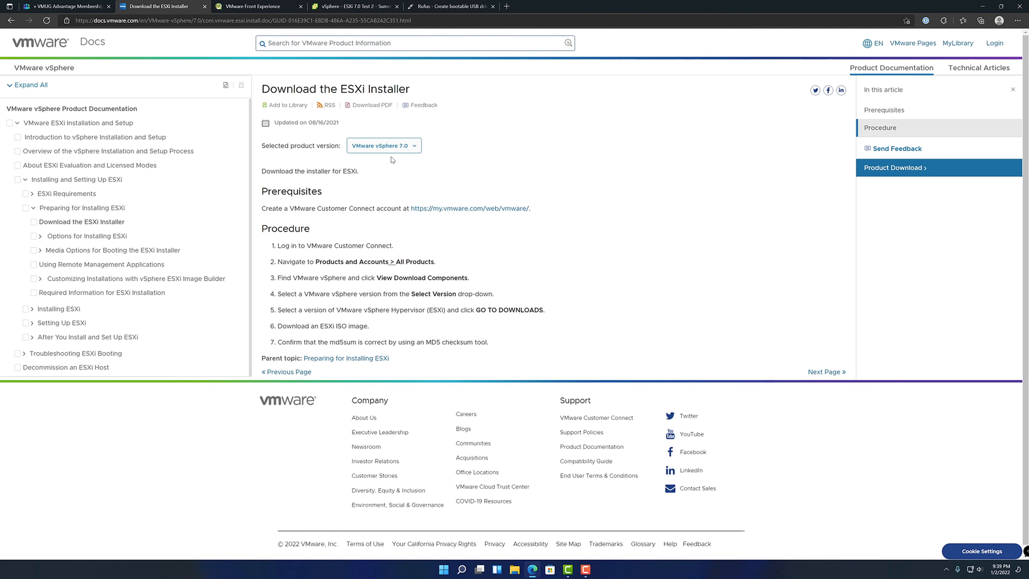
pyautogui.click(407, 146)
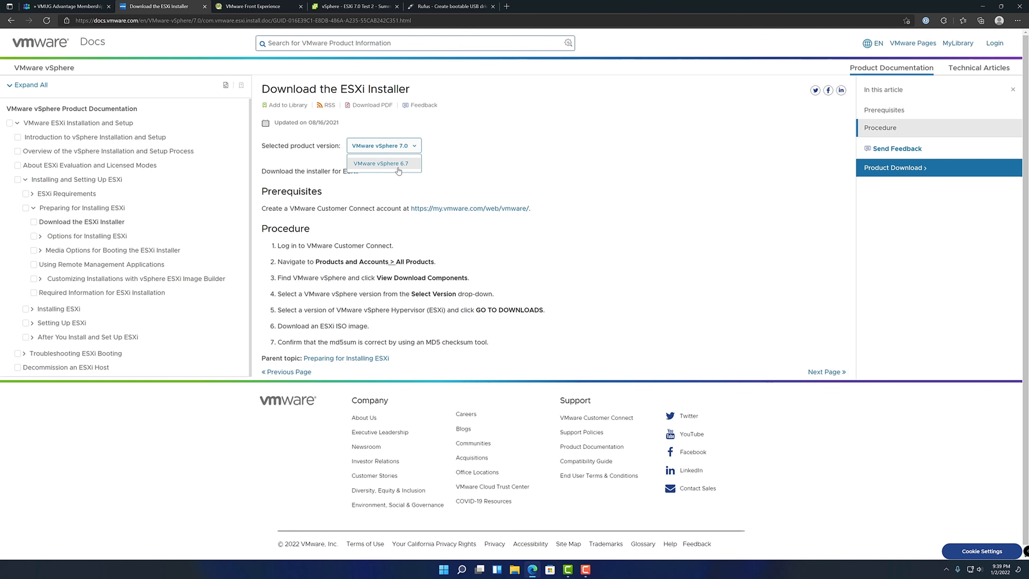
pyautogui.click(475, 163)
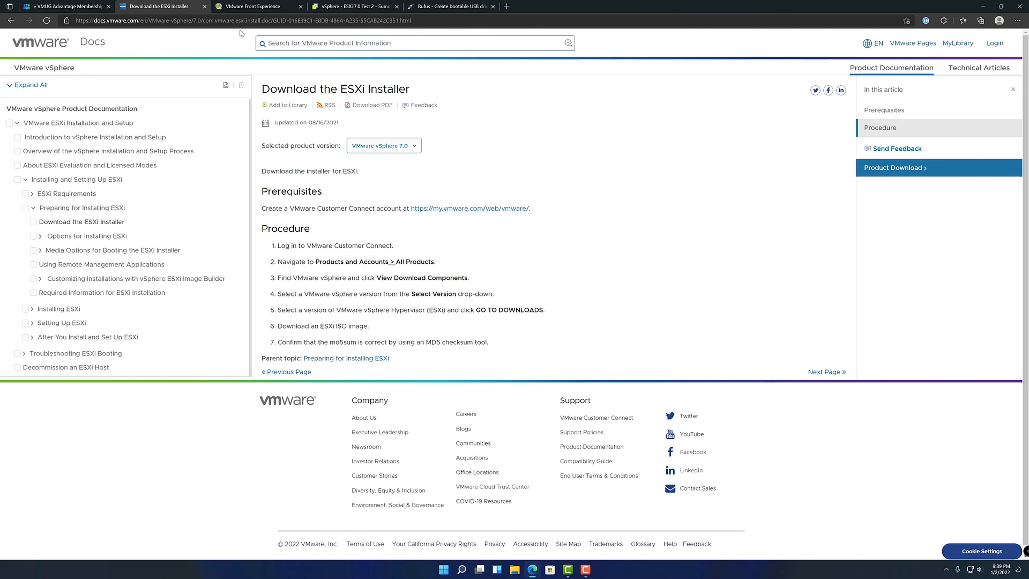
# Review the ESXi-Customizer-PS page on the VMware Front Experience site, including the script's linked GitHub repository
pyautogui.click(248, 6)
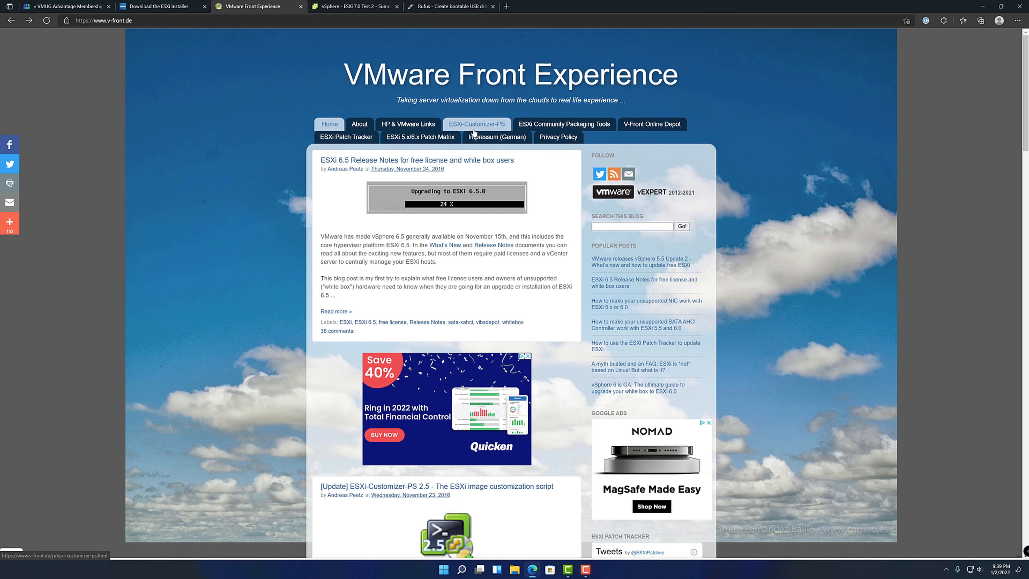
pyautogui.click(467, 125)
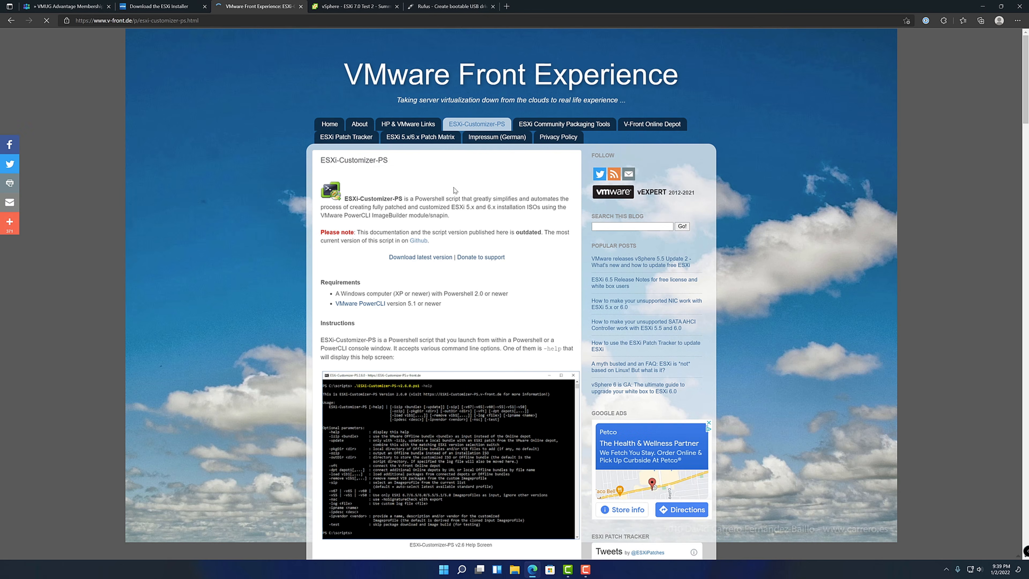
pyautogui.click(418, 241)
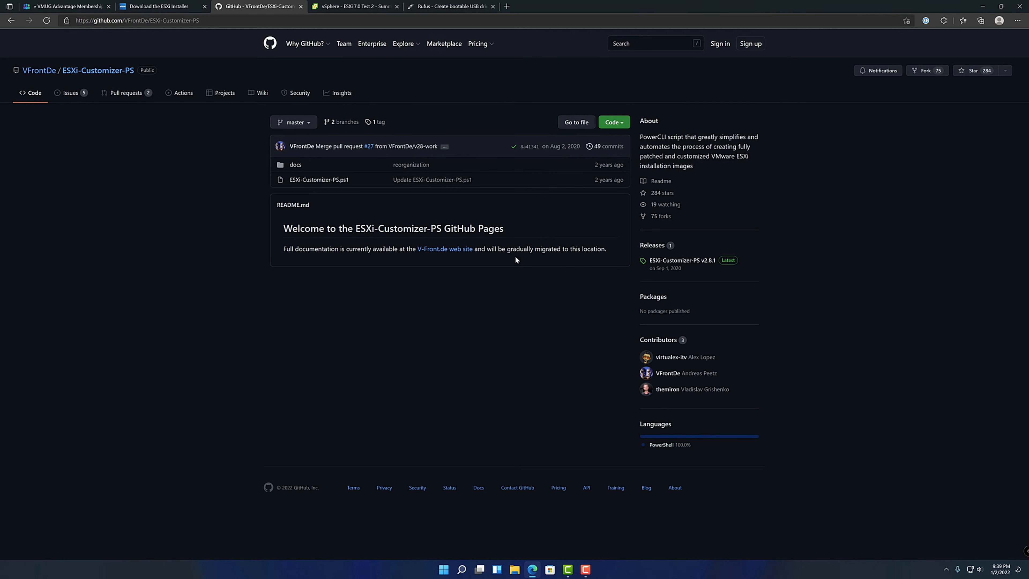
pyautogui.hotkey('alt', 'Left')
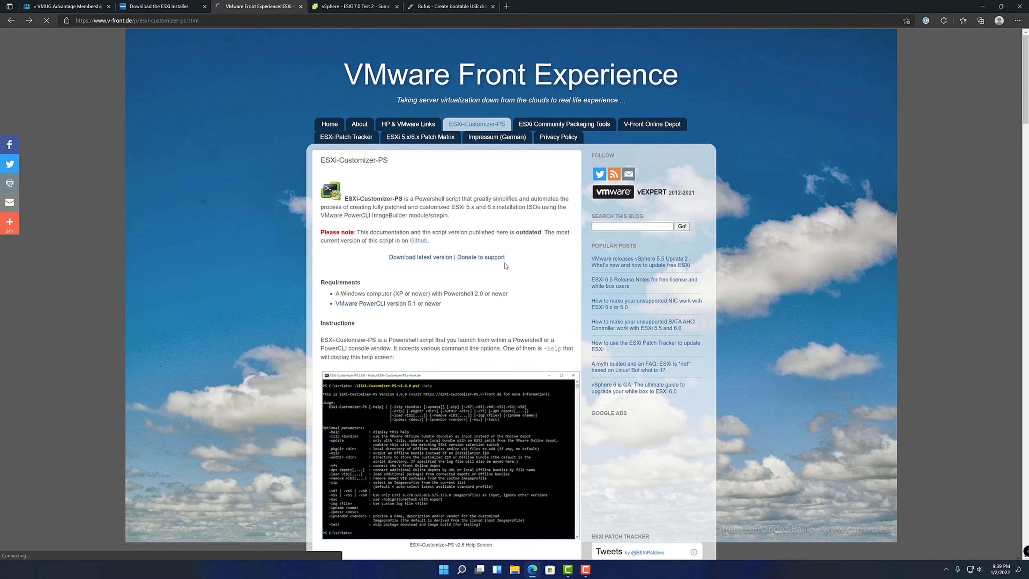
pyautogui.scroll(-5, 504, 266)
pyautogui.scroll(5, 504, 267)
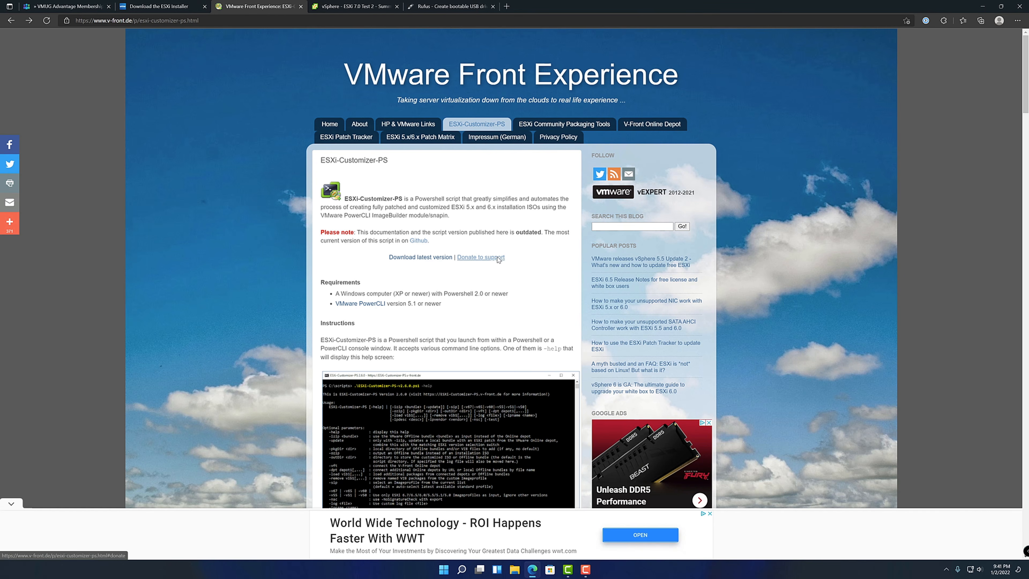
# Review the VMUG Advantage membership page, highlighting the 15+ VMware solutions and examining the membership comparison
pyautogui.click(79, 4)
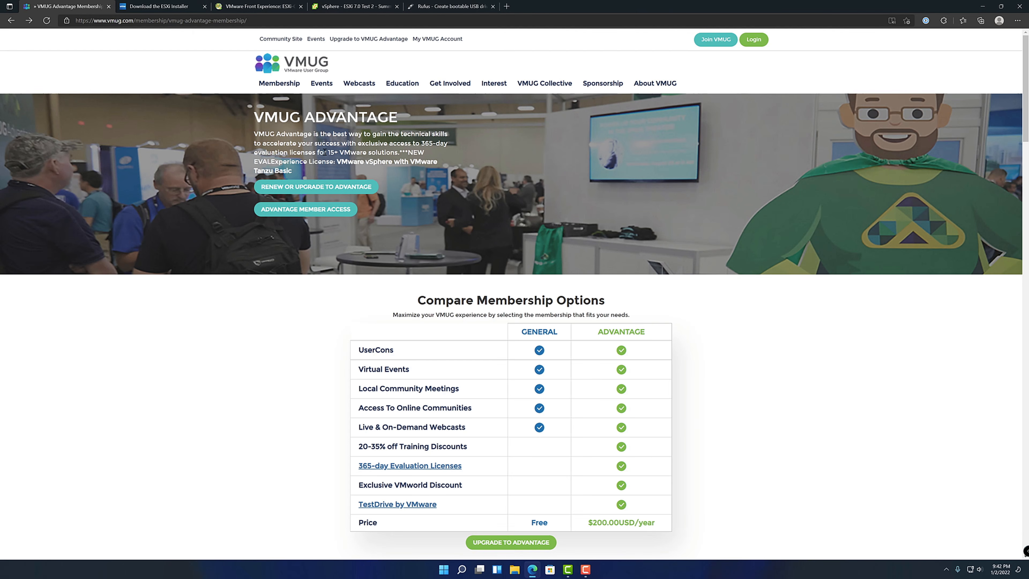
pyautogui.moveTo(327, 153); pyautogui.dragTo(401, 151)
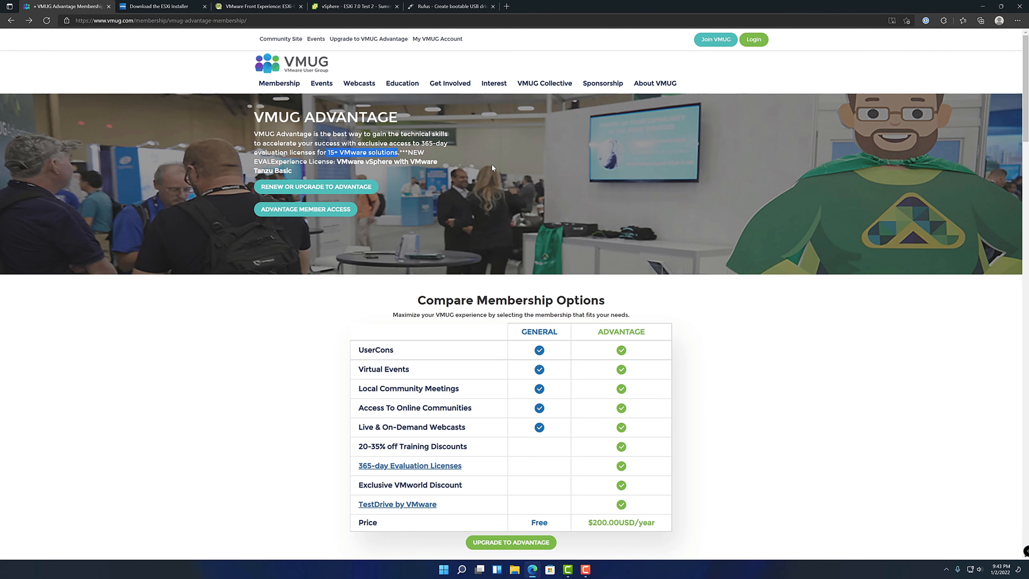
pyautogui.scroll(-2, 492, 164)
pyautogui.scroll(2, 492, 164)
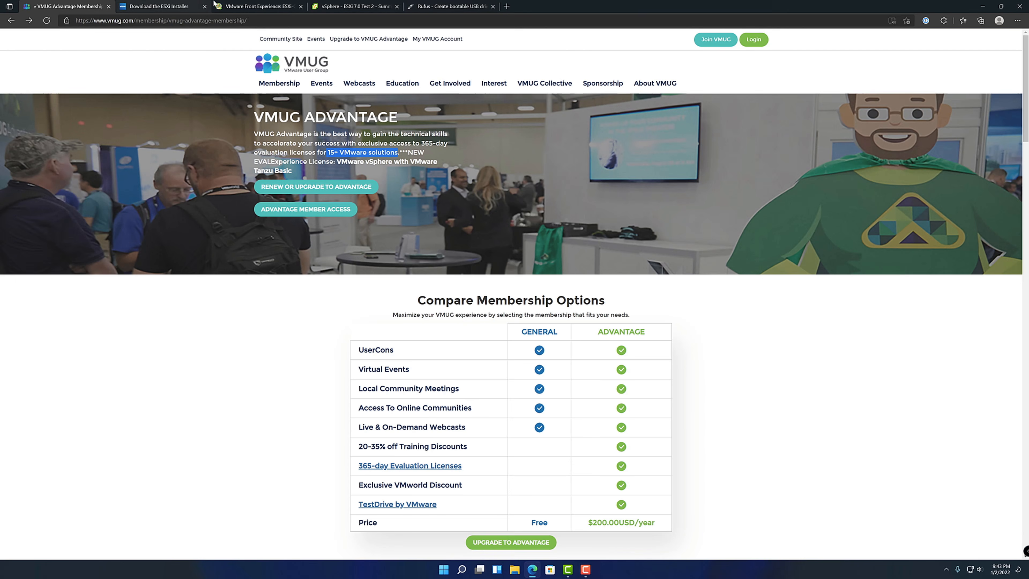
# Download Rufus 3.17 Portable from the Rufus website and launch it
pyautogui.click(466, 6)
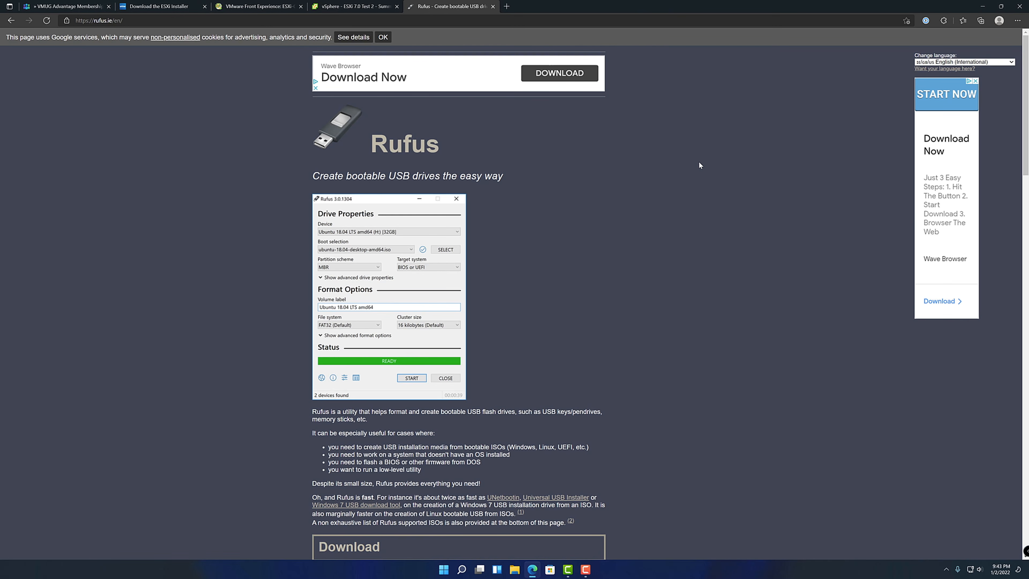
pyautogui.scroll(-4, 699, 165)
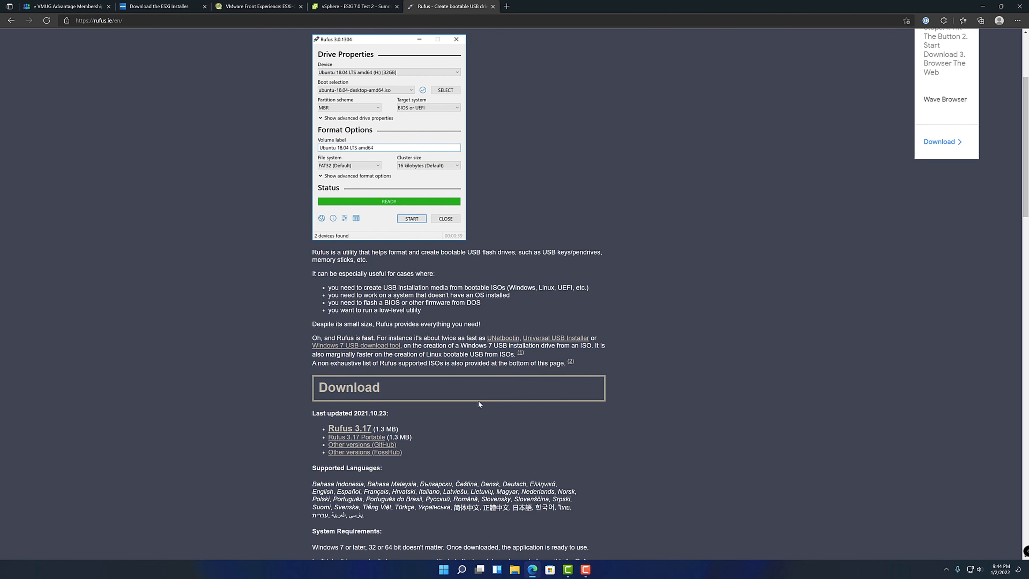
pyautogui.scroll(-2, 477, 400)
pyautogui.click(358, 358)
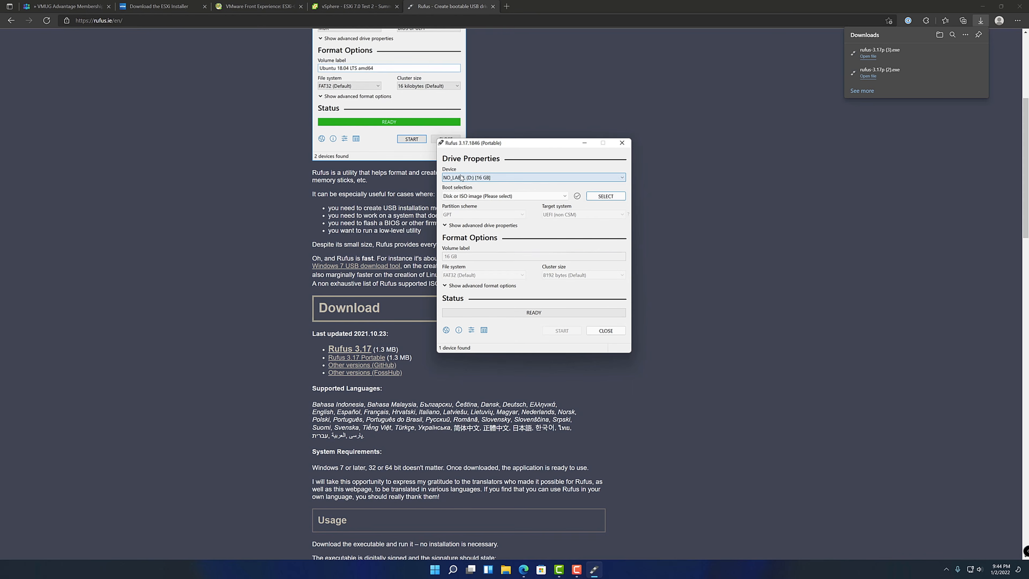
# Choose the NO_LABEL (D:) 16 GB USB drive and load VMware-VMvisor-Installer-7.0U3-18644231.x86_64.iso as the boot image in Rufus
pyautogui.click(494, 177)
pyautogui.click(490, 187)
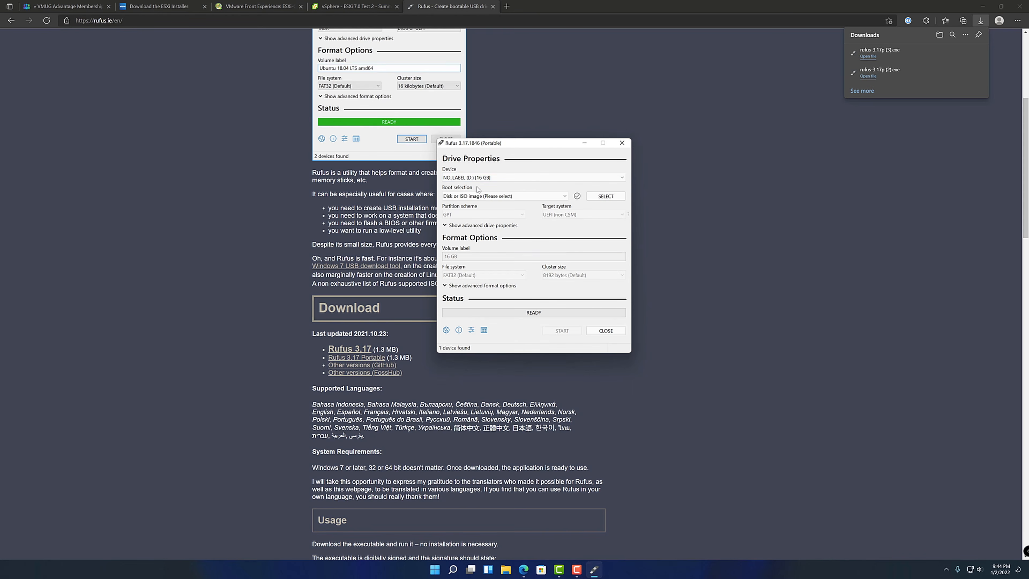
pyautogui.click(605, 196)
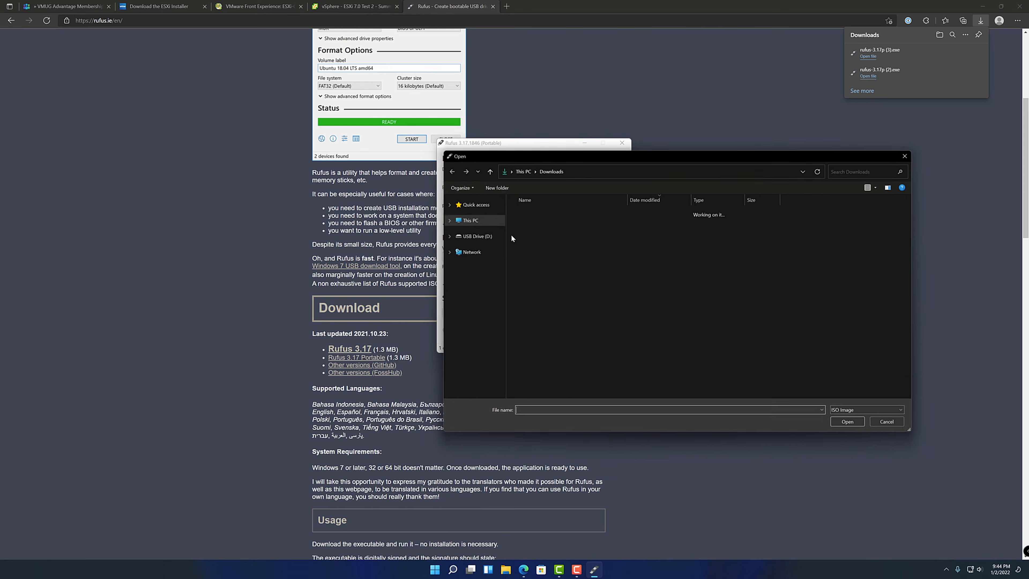
pyautogui.doubleClick(563, 235)
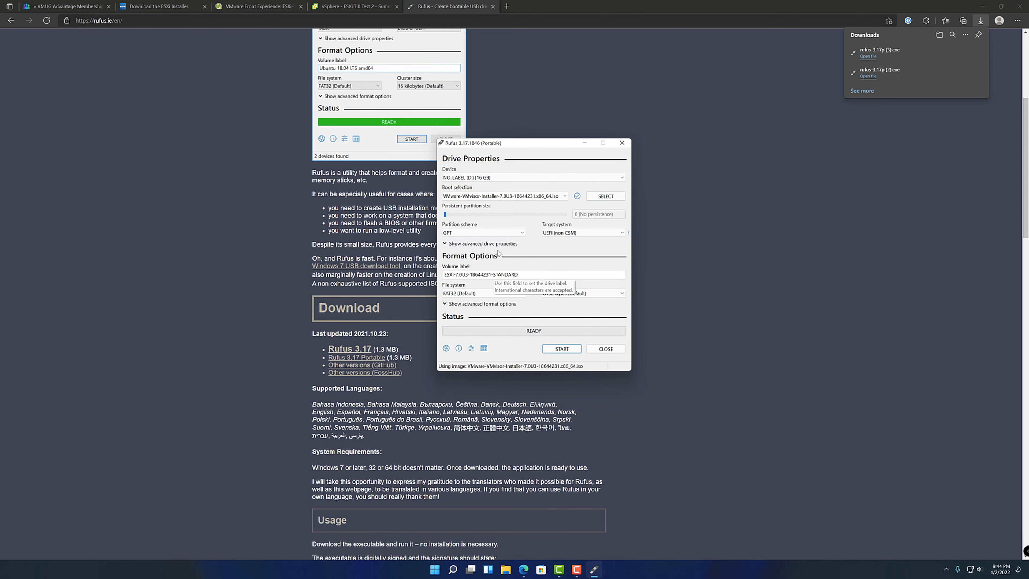
# Write the ESXi image to the USB drive in ISO Image mode, accepting the data erasure, and close Rufus
pyautogui.click(562, 349)
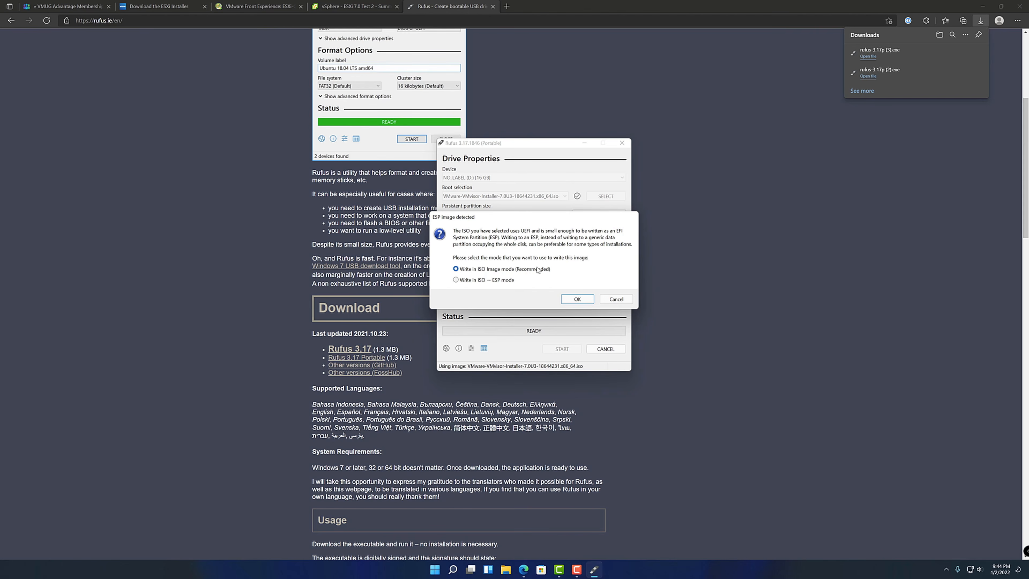
pyautogui.click(576, 299)
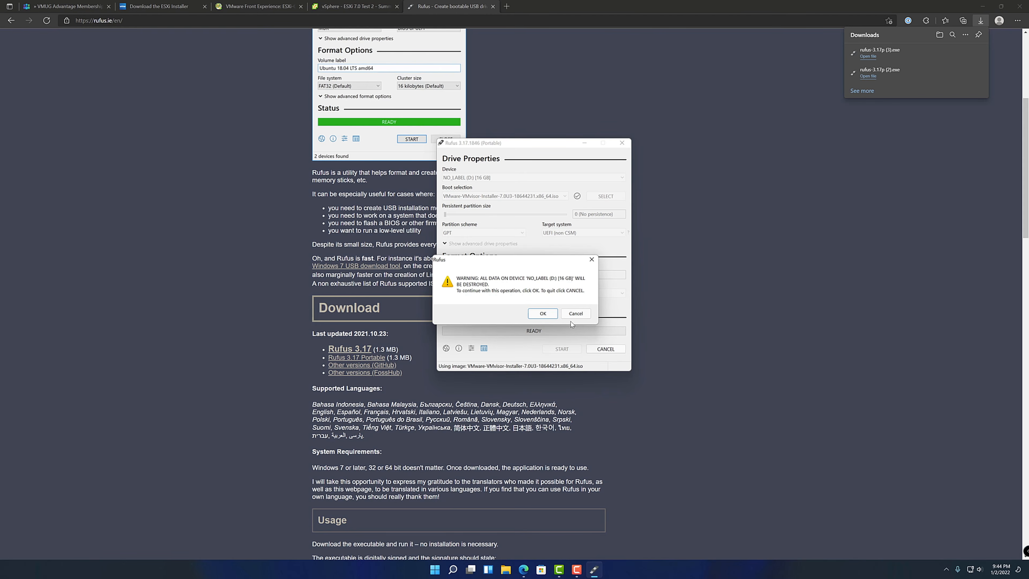
pyautogui.click(543, 316)
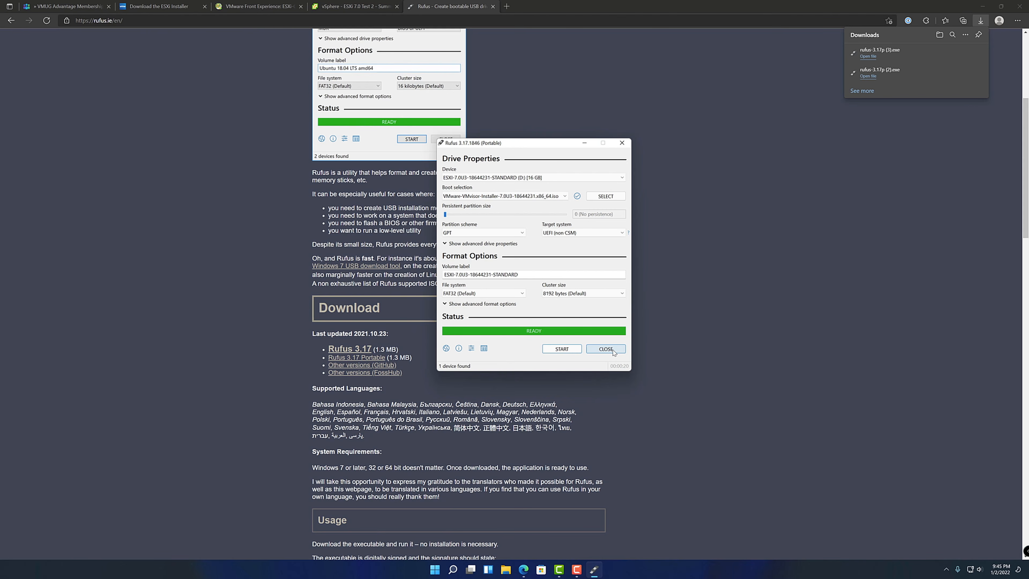
pyautogui.click(606, 348)
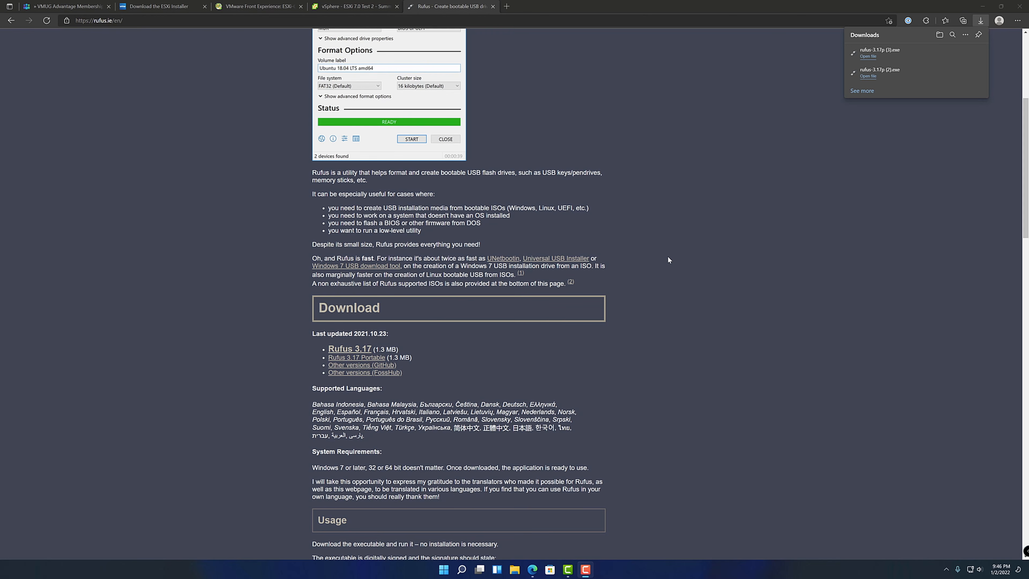
# Power on the ESXi 7.0 Test 2 virtual machine in the vSphere Client and launch its web console
pyautogui.click(348, 6)
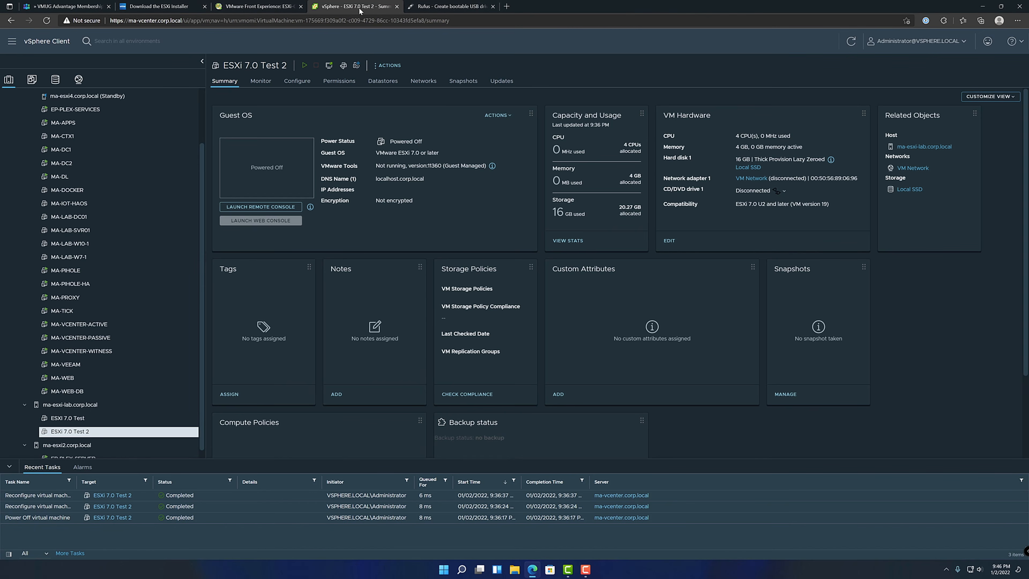
pyautogui.click(304, 66)
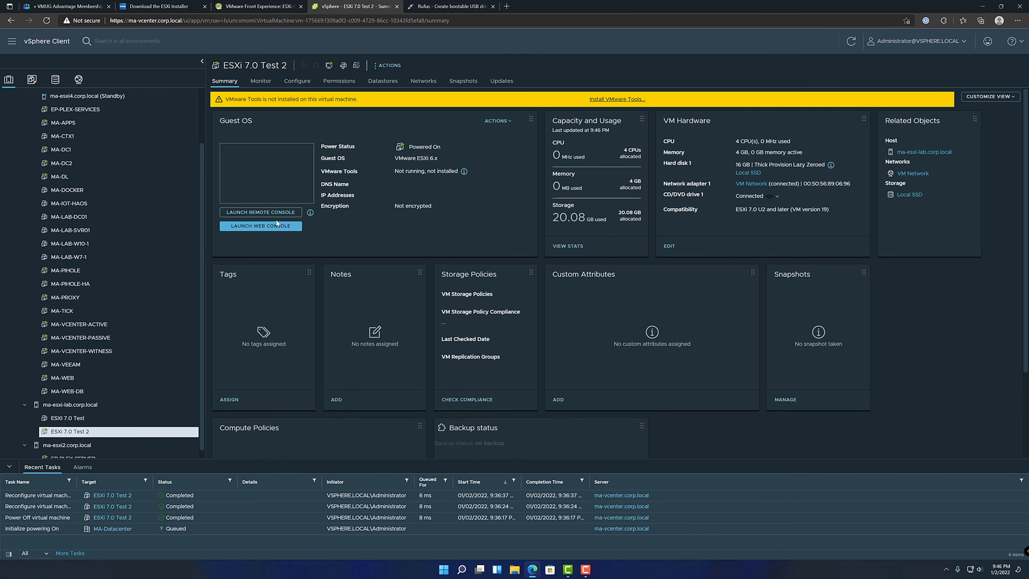
pyautogui.click(274, 228)
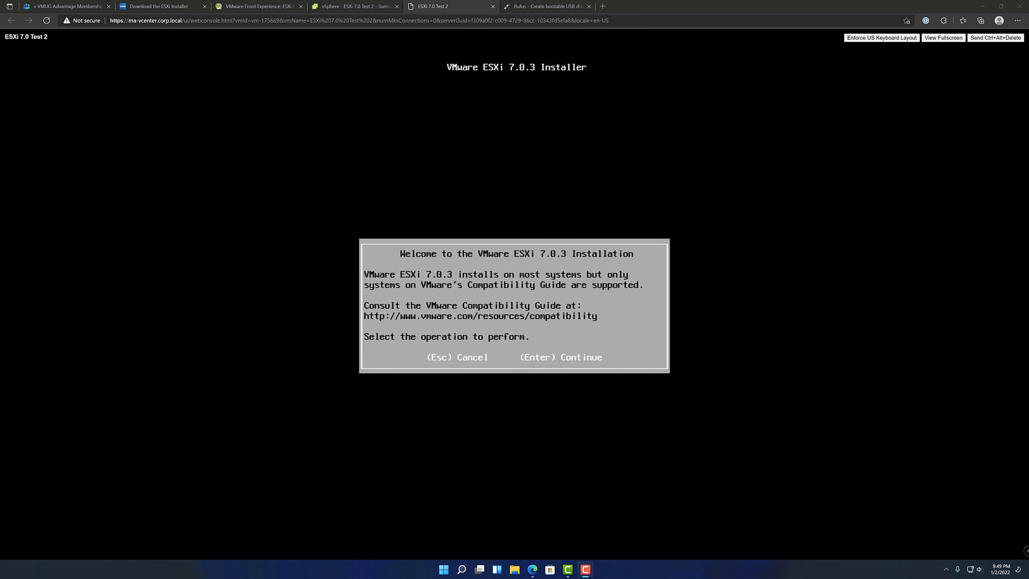
# Continue past the ESXi 7.0.3 installer's welcome screen and accept the end user license agreement
pyautogui.click(515, 306)
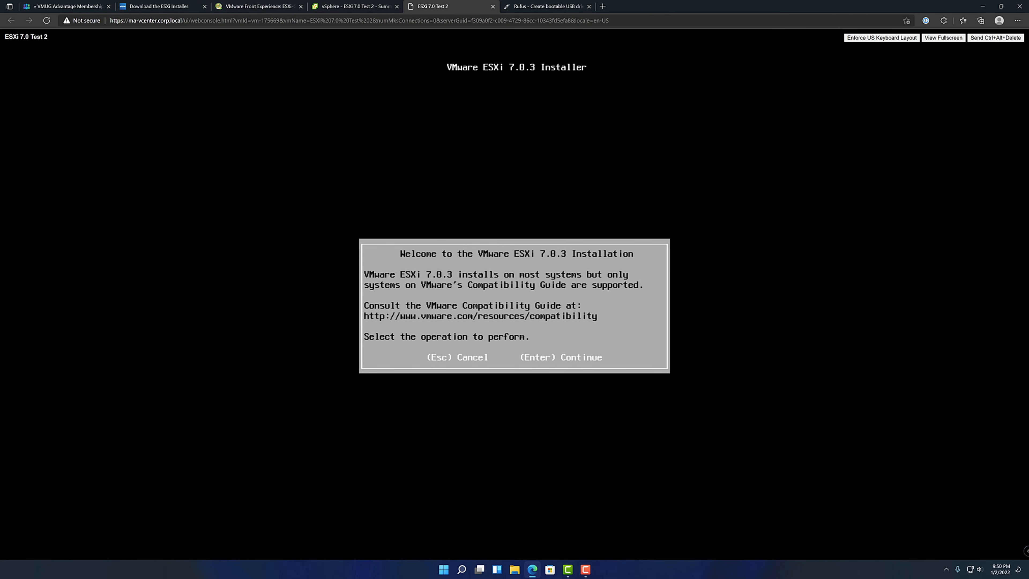
pyautogui.press('Return')
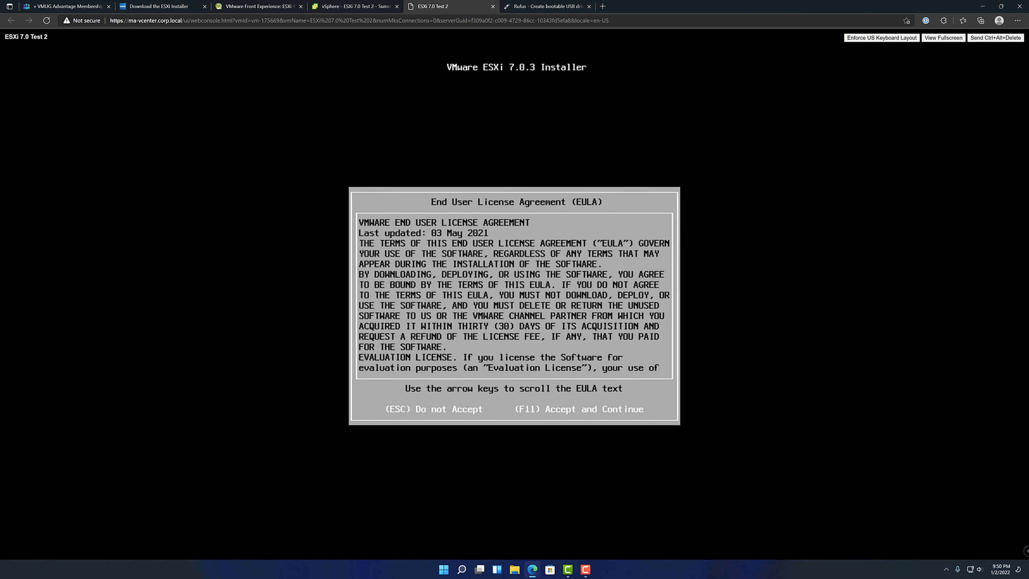
pyautogui.press('F11')
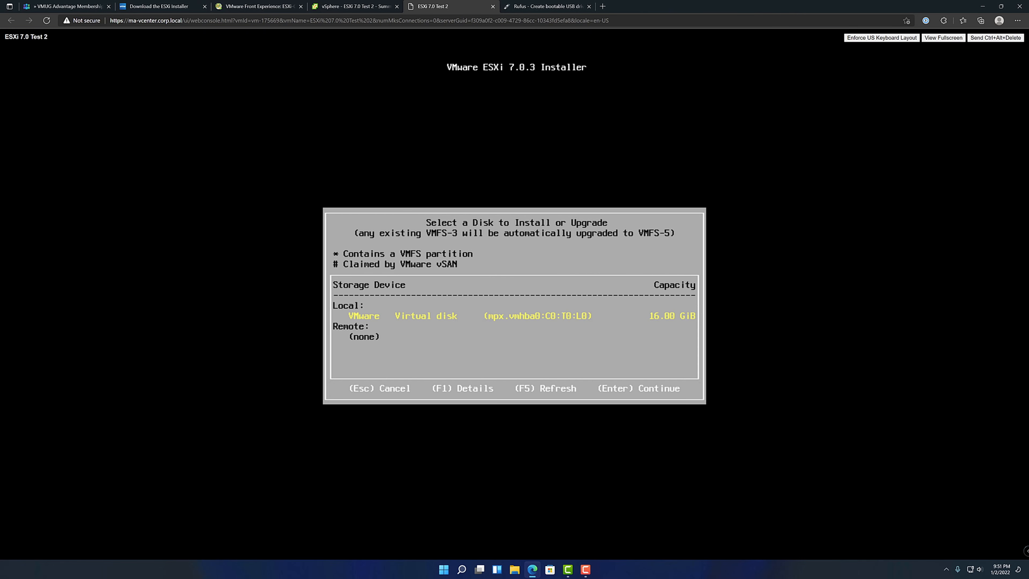
# Select the local 16.00 GiB VMware virtual disk as the installation target and use the US Default keyboard layout
pyautogui.press('Return')
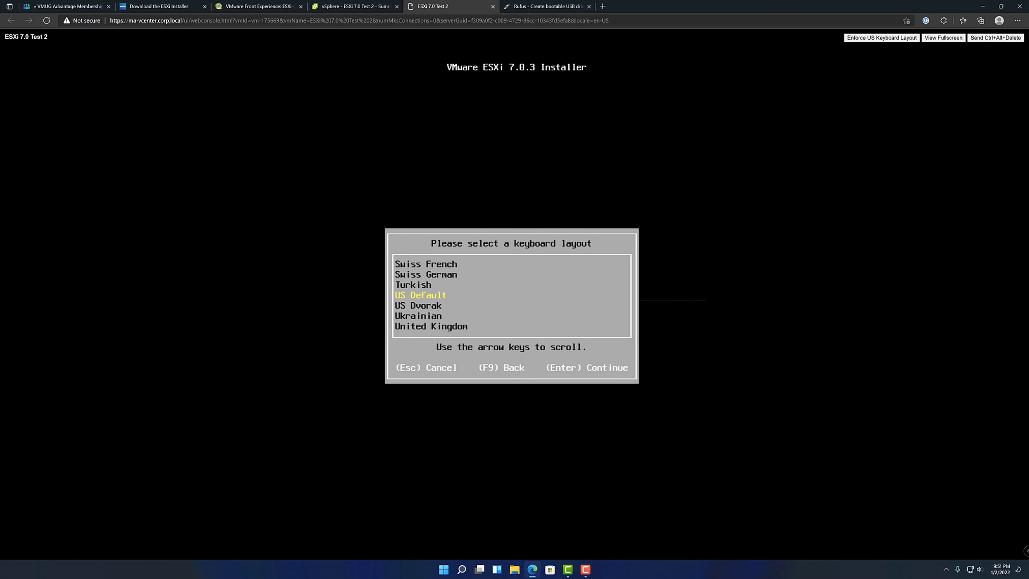
pyautogui.press('Return')
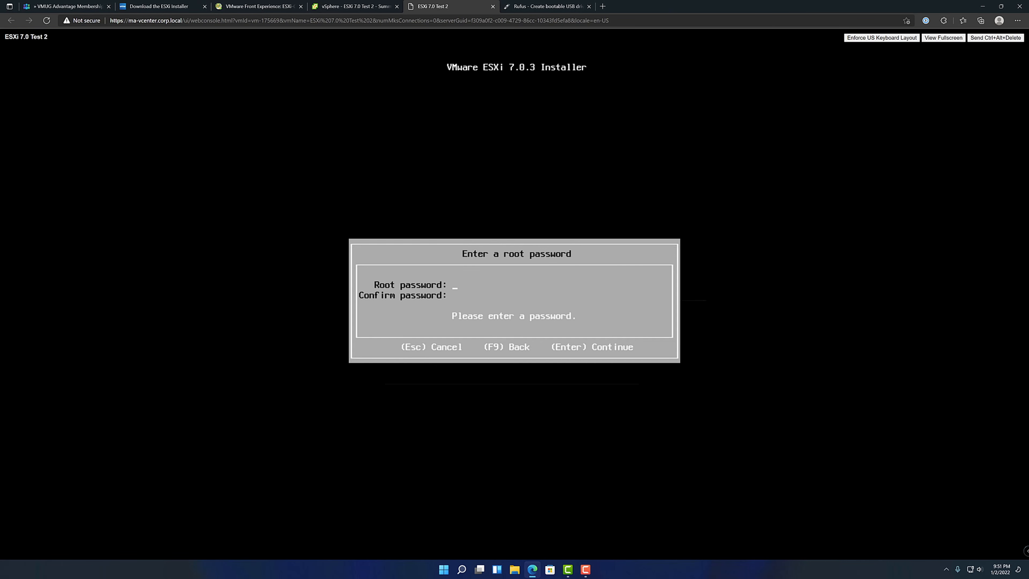
# Enter and confirm the root password for the ESXi host, and continue to the system scan
pyautogui.write('**********')
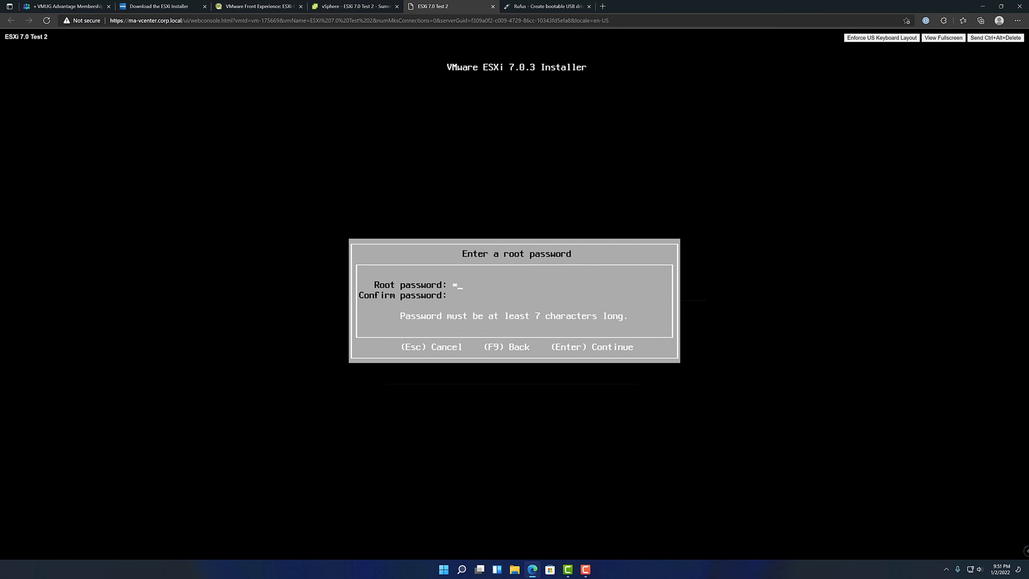
pyautogui.press('Tab')
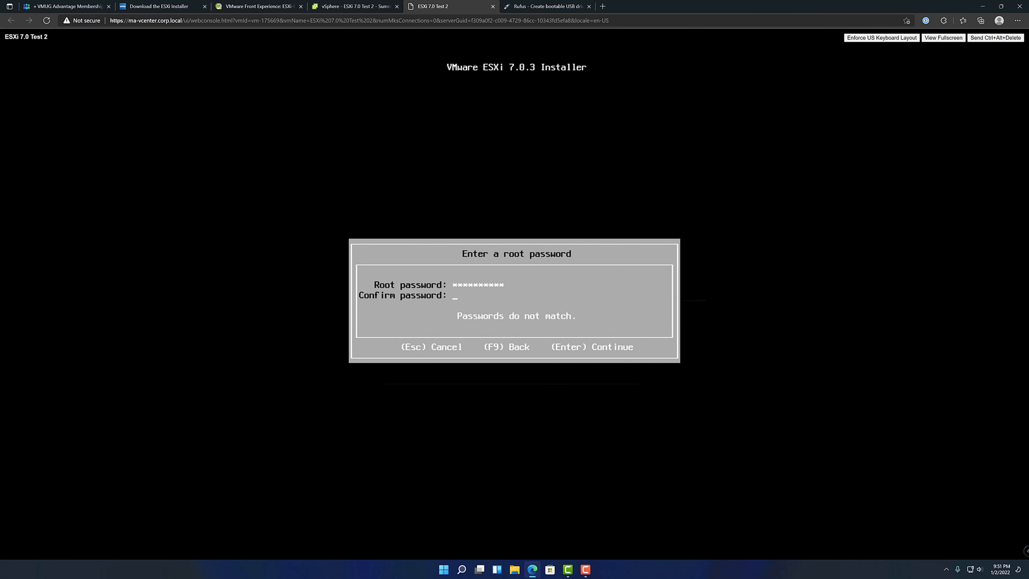
pyautogui.write('**********')
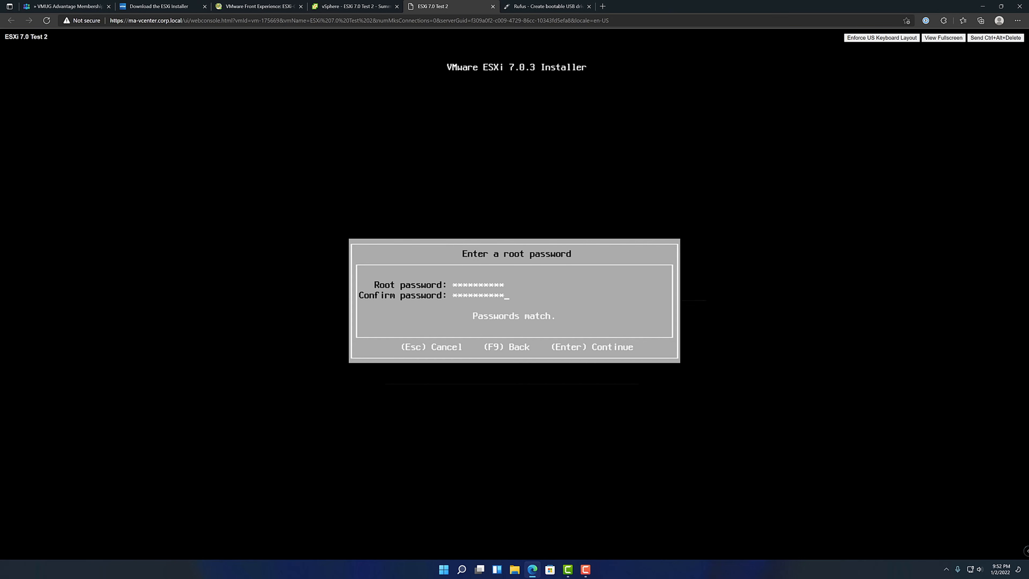
pyautogui.press('Return')
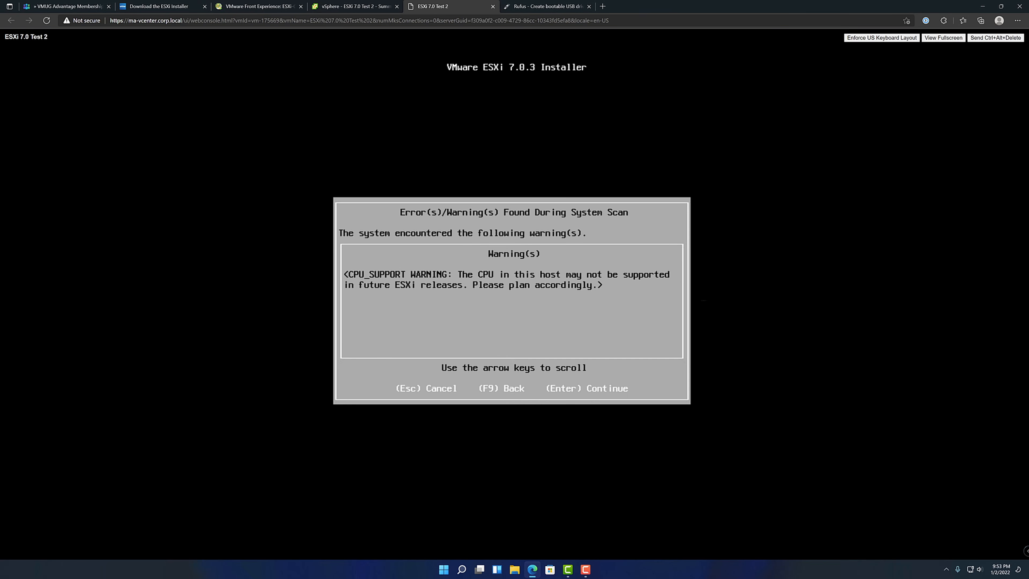
# Continue past the CPU support warning and install ESXi 7.0.3 on the selected disk
pyautogui.press('Return')
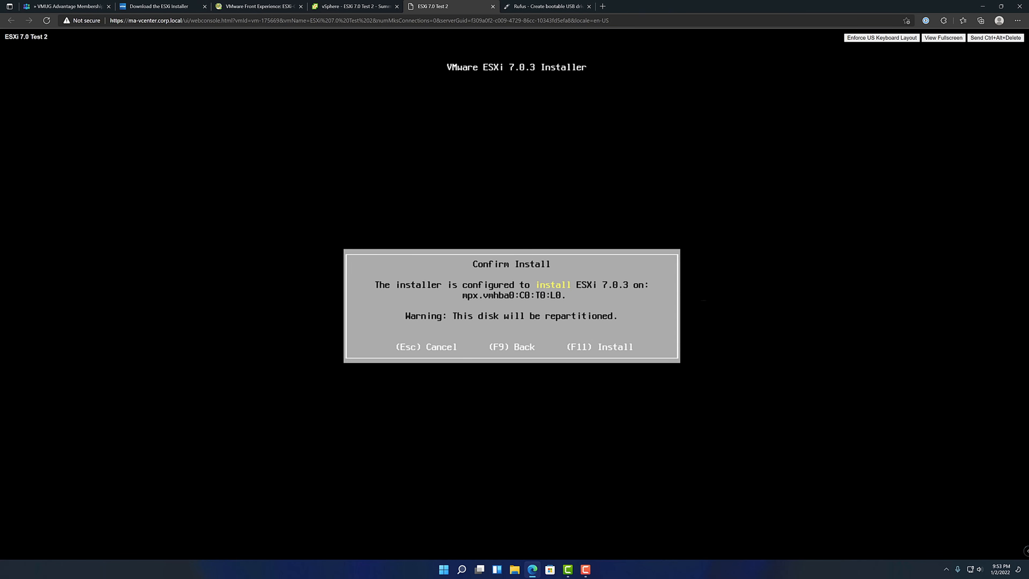
pyautogui.press('F11')
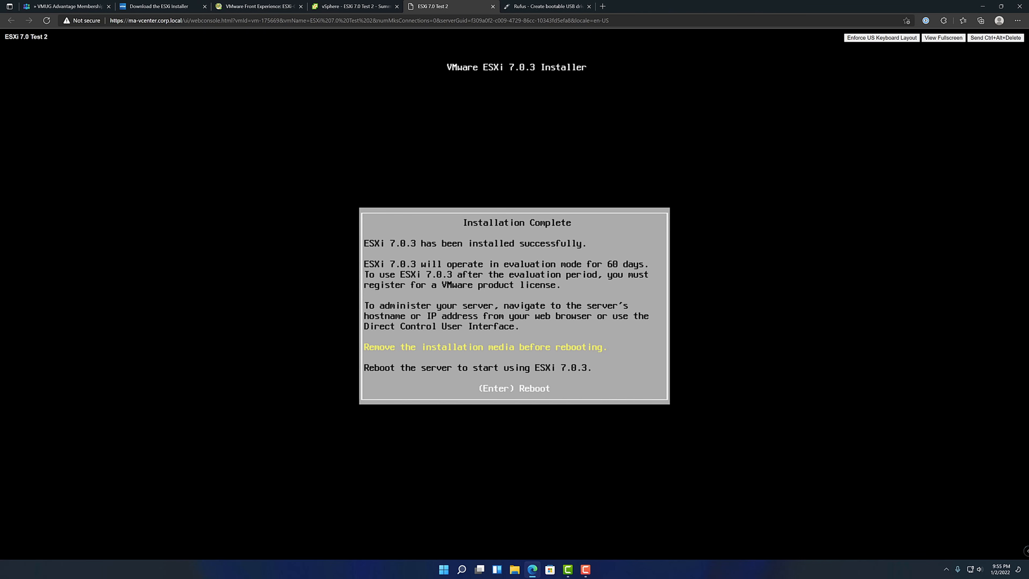
# Disconnect CD/DVD drive 1 from the ESXi 7.0 Test 2 virtual machine in vSphere, and reboot the installed host from its console
pyautogui.click(346, 11)
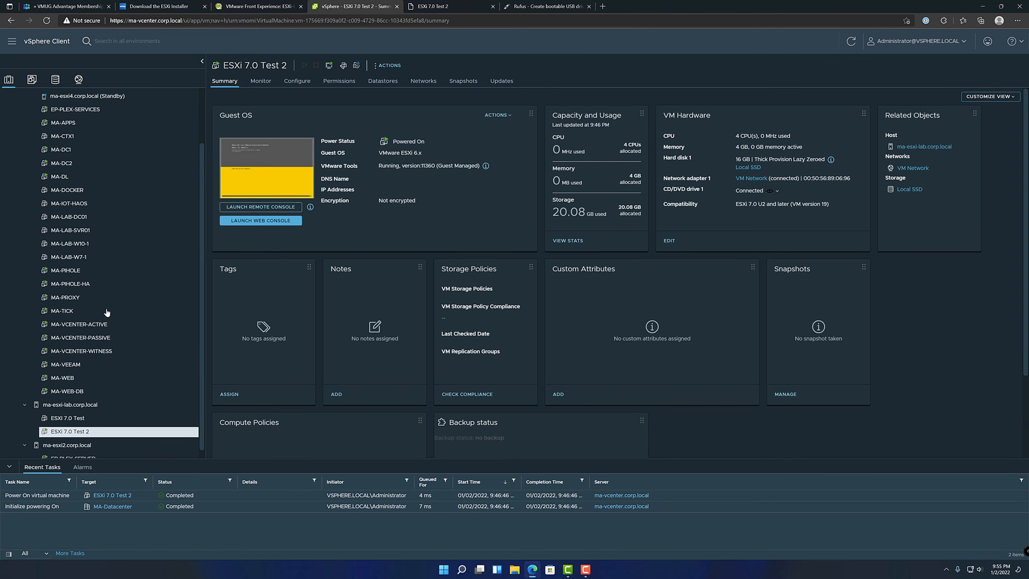
pyautogui.rightClick(97, 436)
pyautogui.click(141, 393)
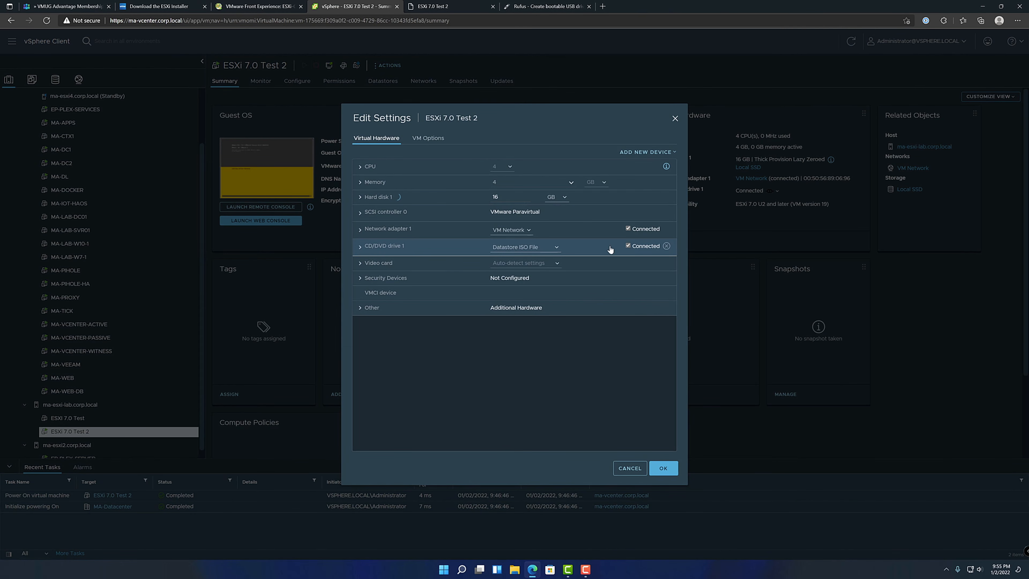
pyautogui.click(663, 468)
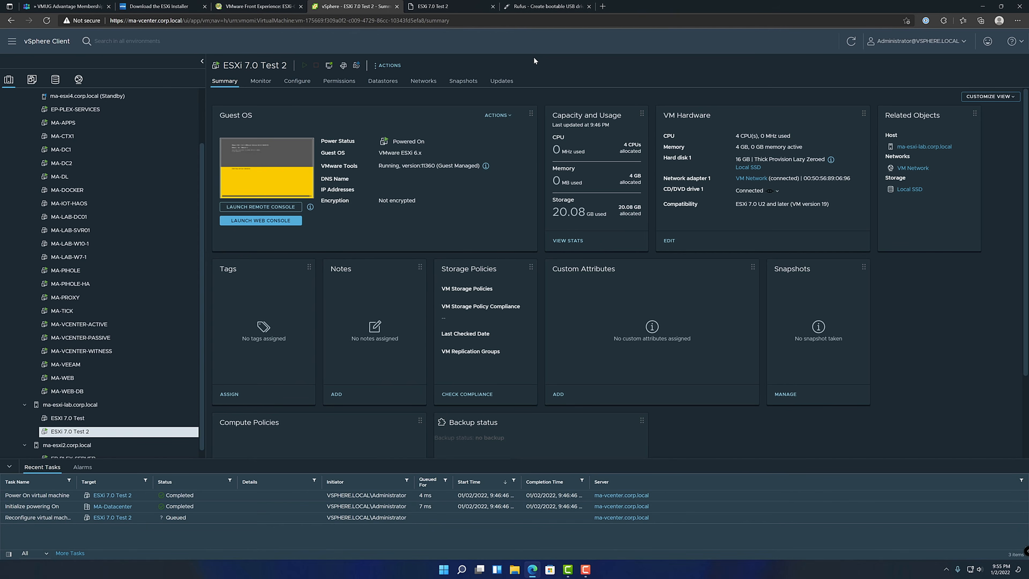
pyautogui.click(464, 5)
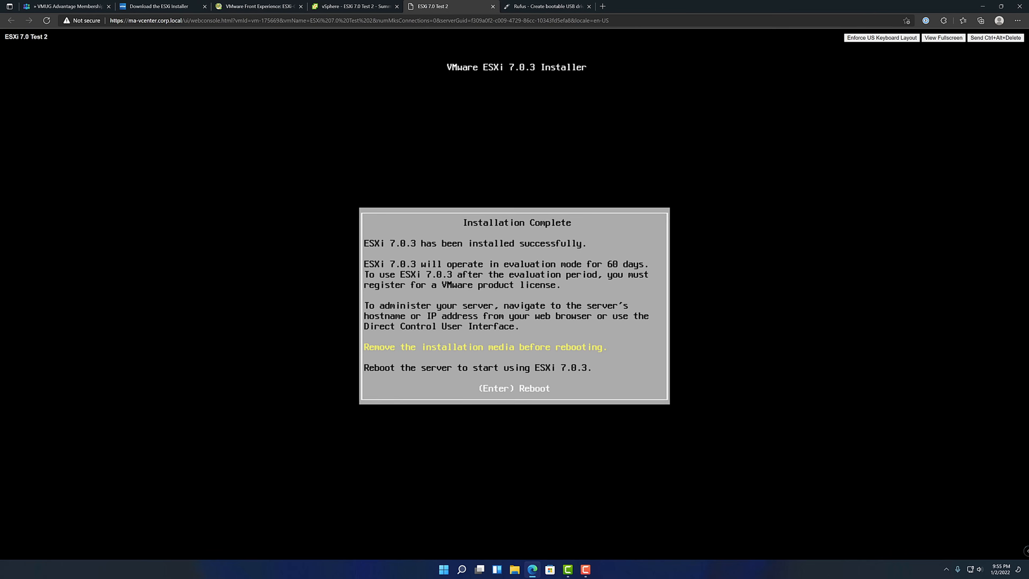
pyautogui.press('Return')
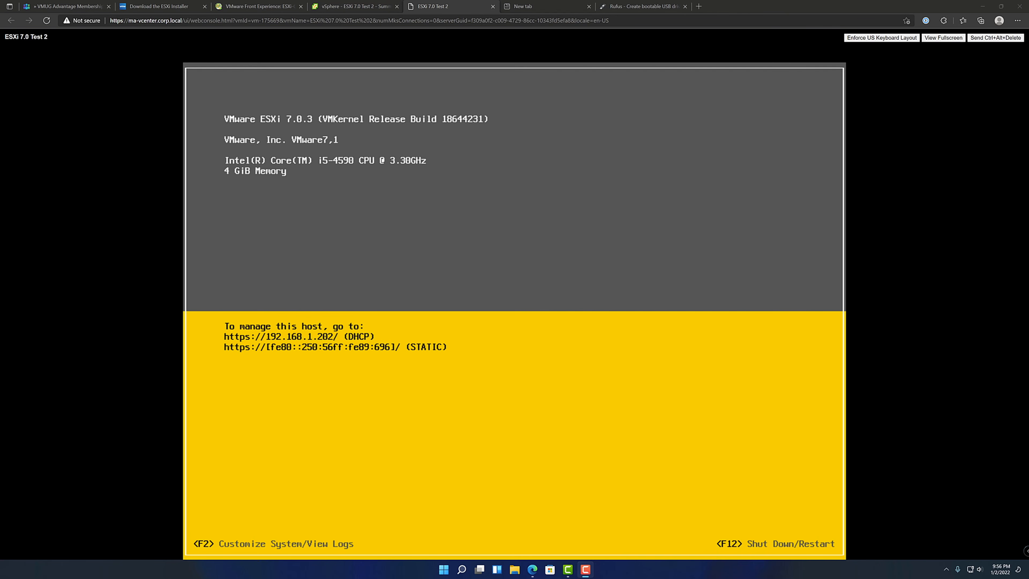
# Open the ESXi host's web interface at 192.168.1.202 in the empty browser tab and continue past the certificate warning
pyautogui.click(556, 3)
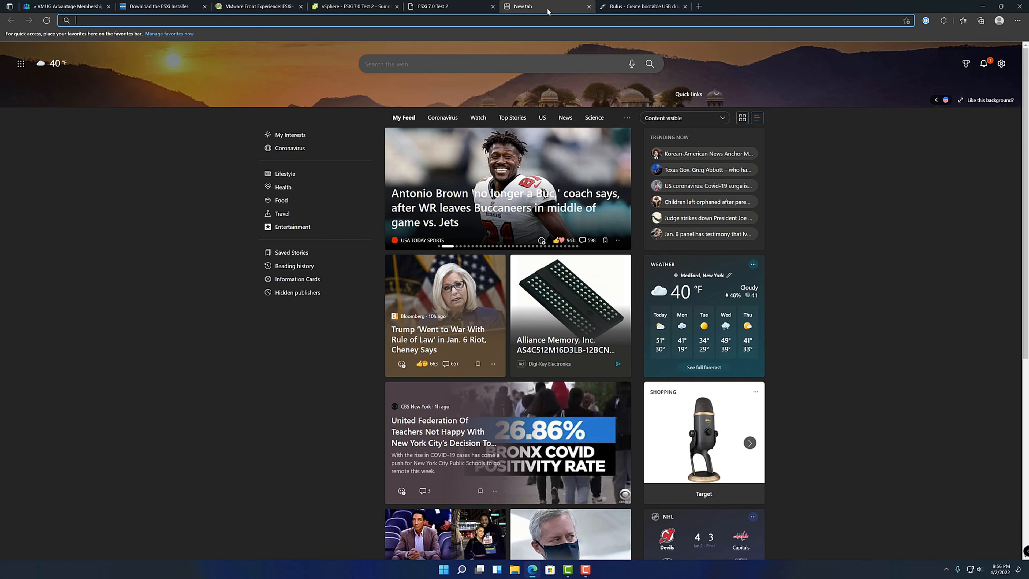
pyautogui.click(541, 19)
pyautogui.write('192.168.1.520')
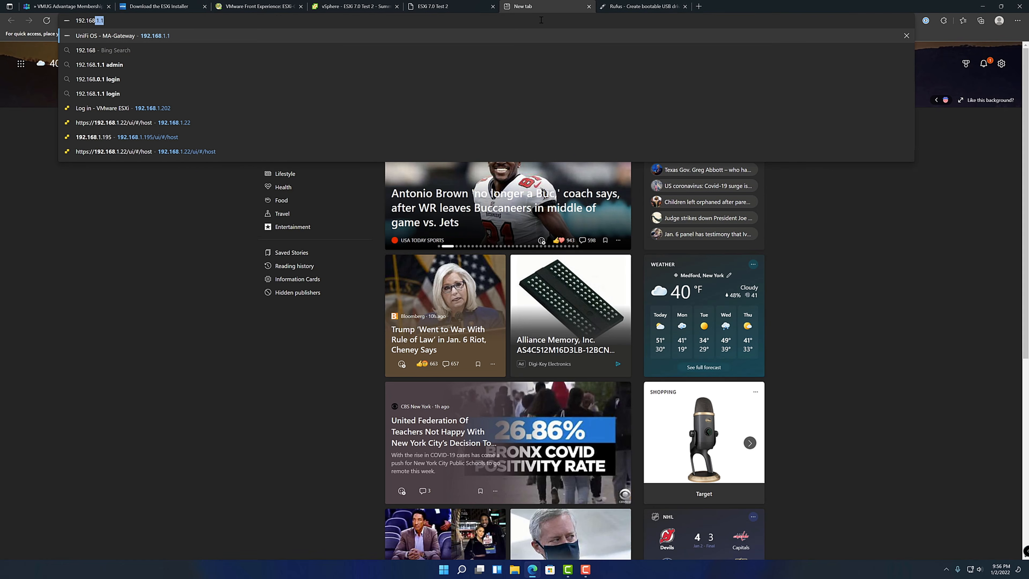
pyautogui.press('BackSpace')
pyautogui.press('BackSpace')
pyautogui.press('BackSpace')
pyautogui.write('202')
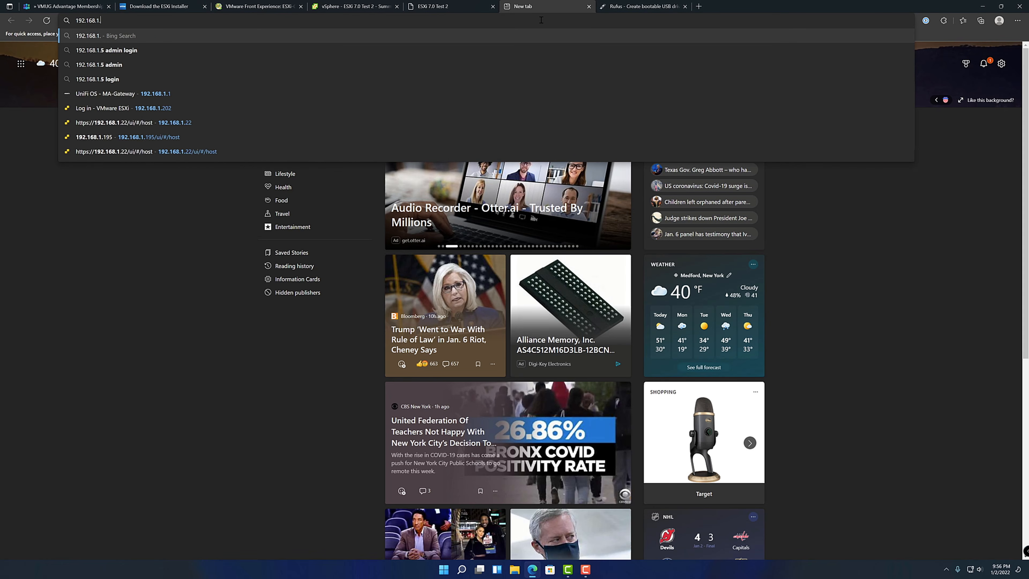
pyautogui.press('Return')
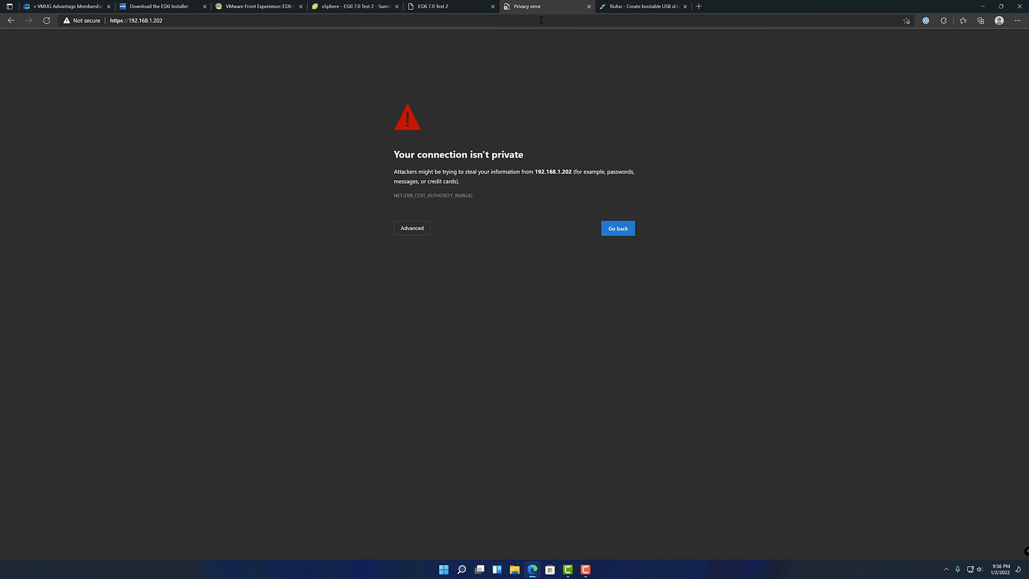
pyautogui.click(416, 223)
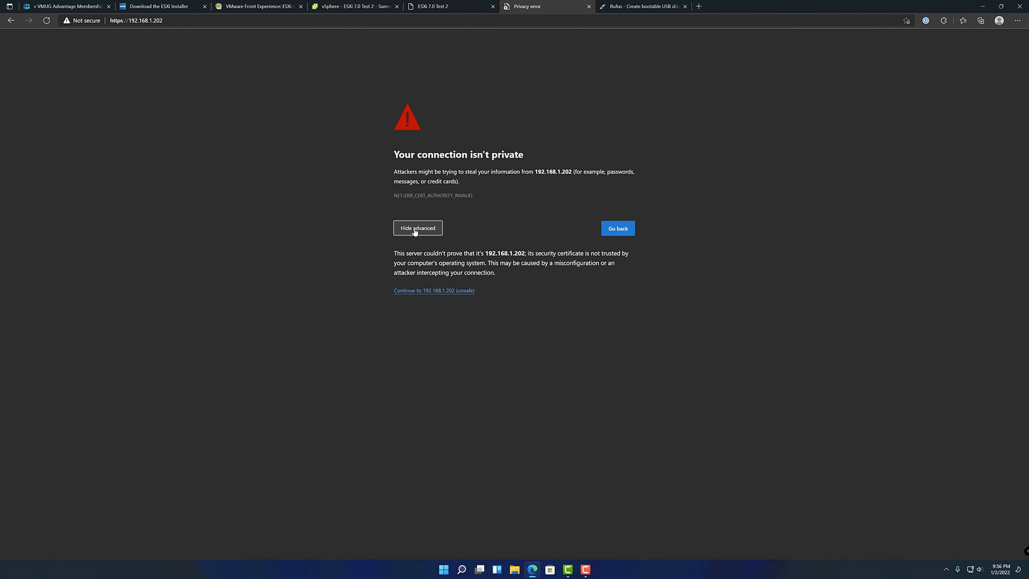
pyautogui.click(447, 291)
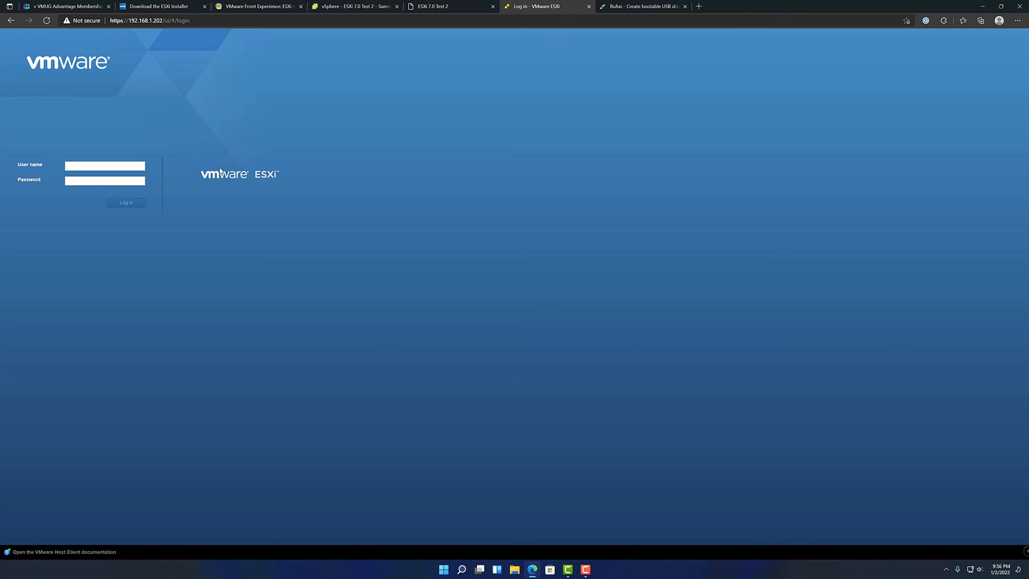
# Log in to the ESXi host client as root with the account password
pyautogui.click(126, 163)
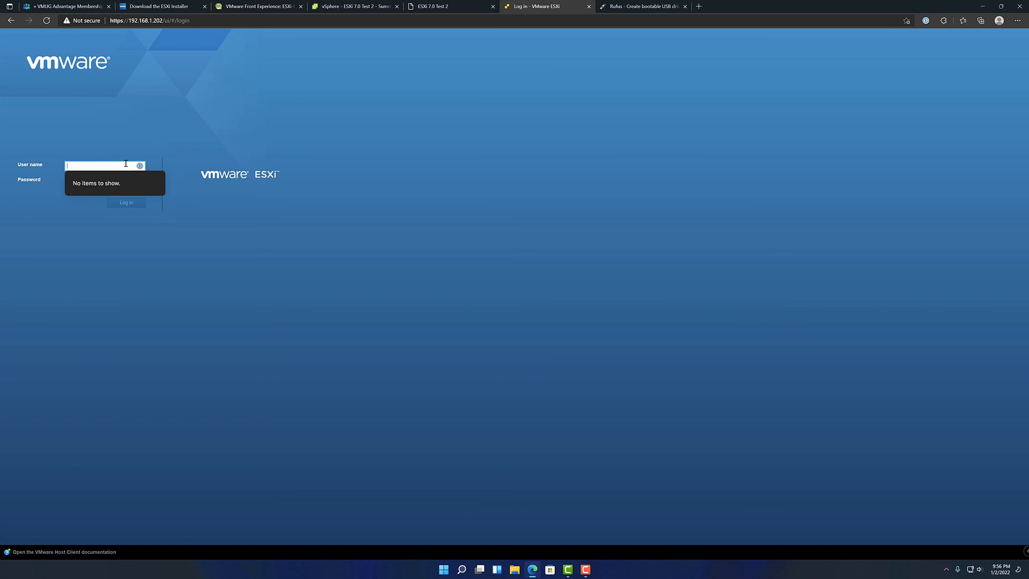
pyautogui.write('root')
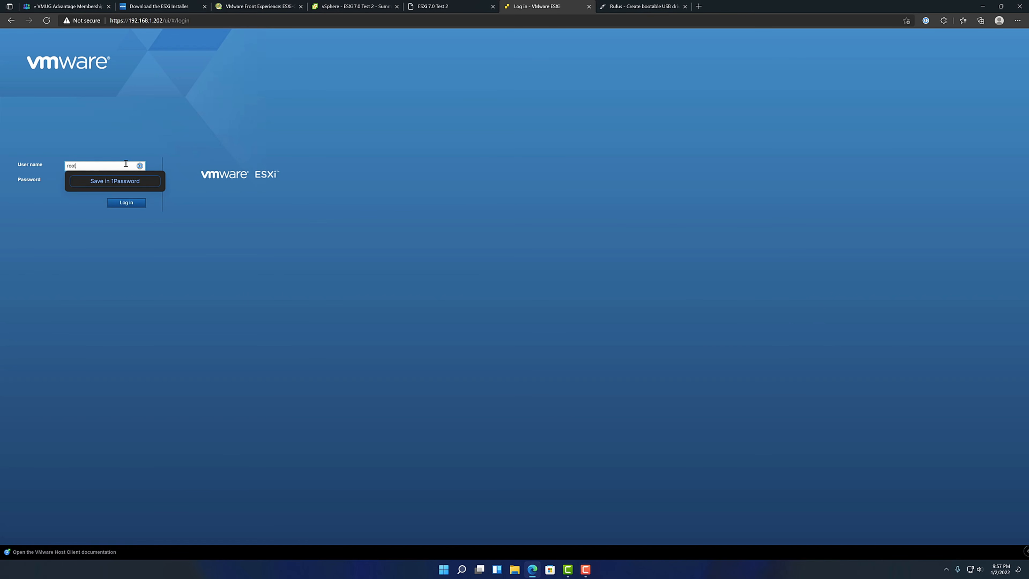
pyautogui.press('Tab')
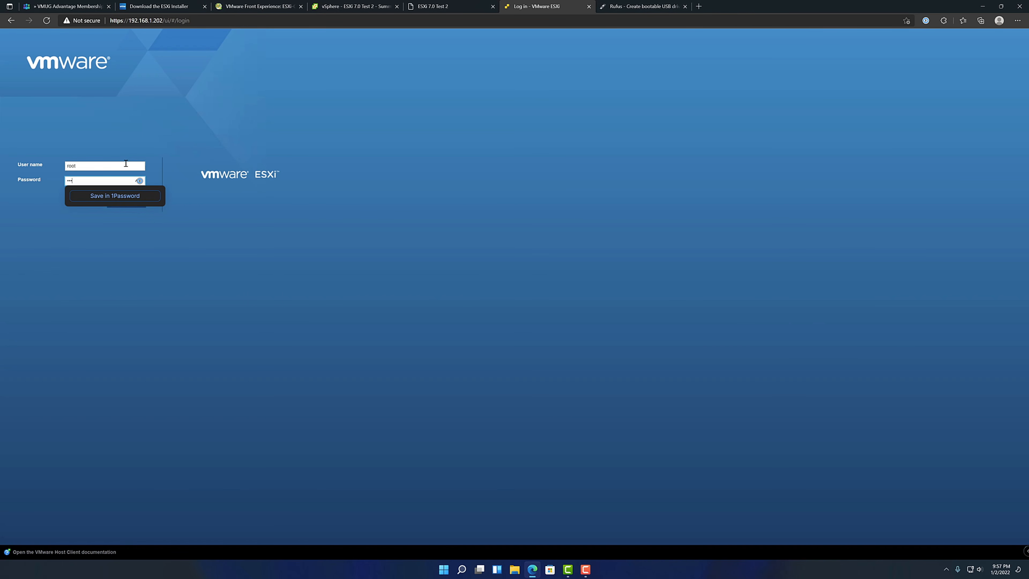
pyautogui.press('Return')
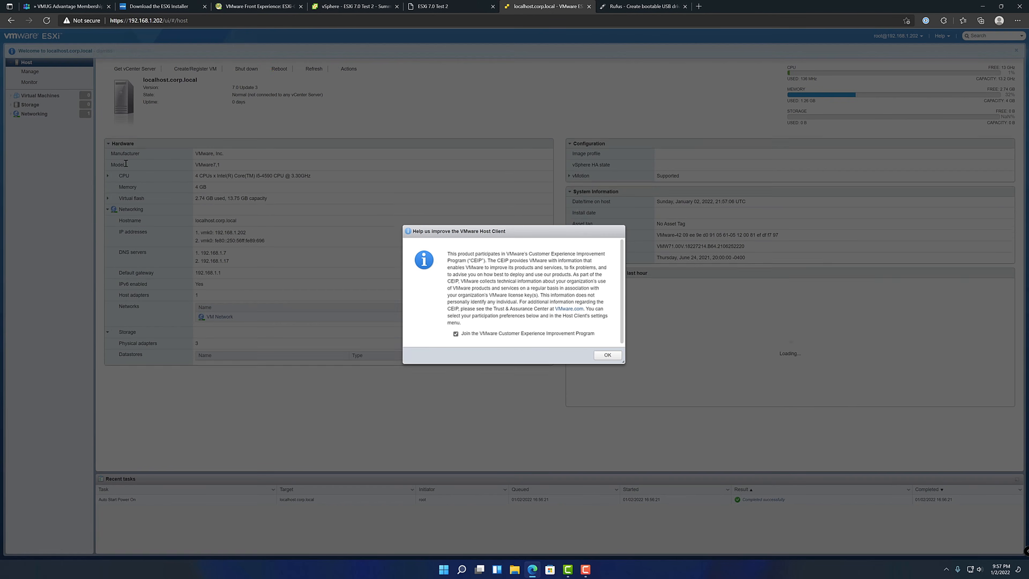
# Opt out of the VMware Customer Experience Improvement Program and highlight the evaluation mode notice on the host page
pyautogui.click(456, 333)
pyautogui.click(606, 356)
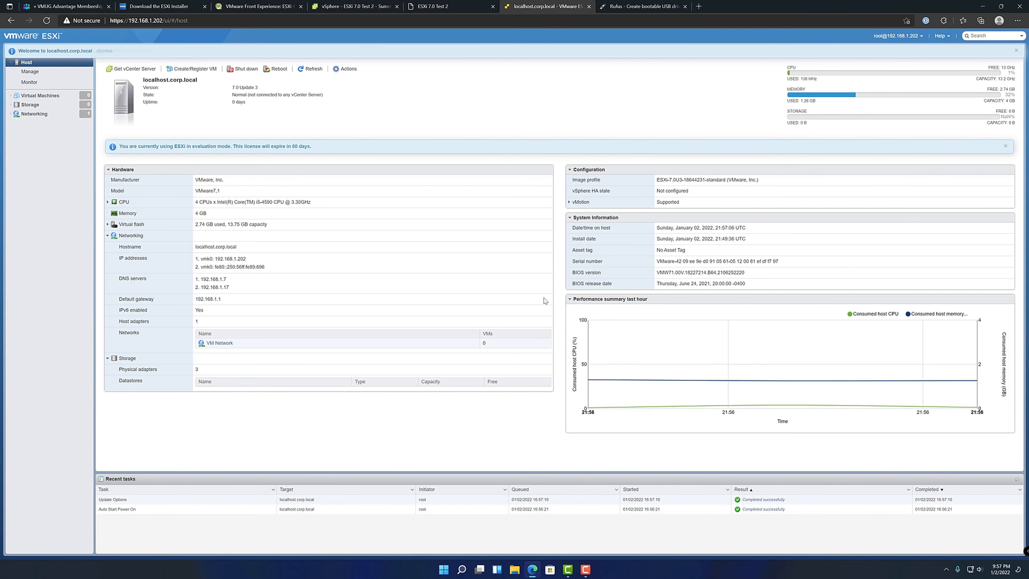
pyautogui.moveTo(133, 146); pyautogui.dragTo(318, 147)
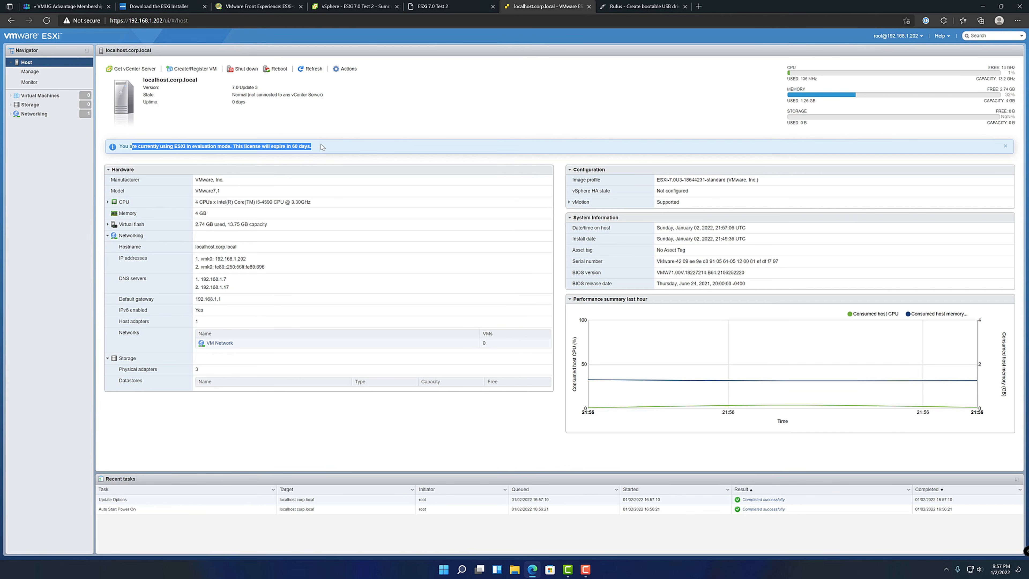
pyautogui.click(319, 138)
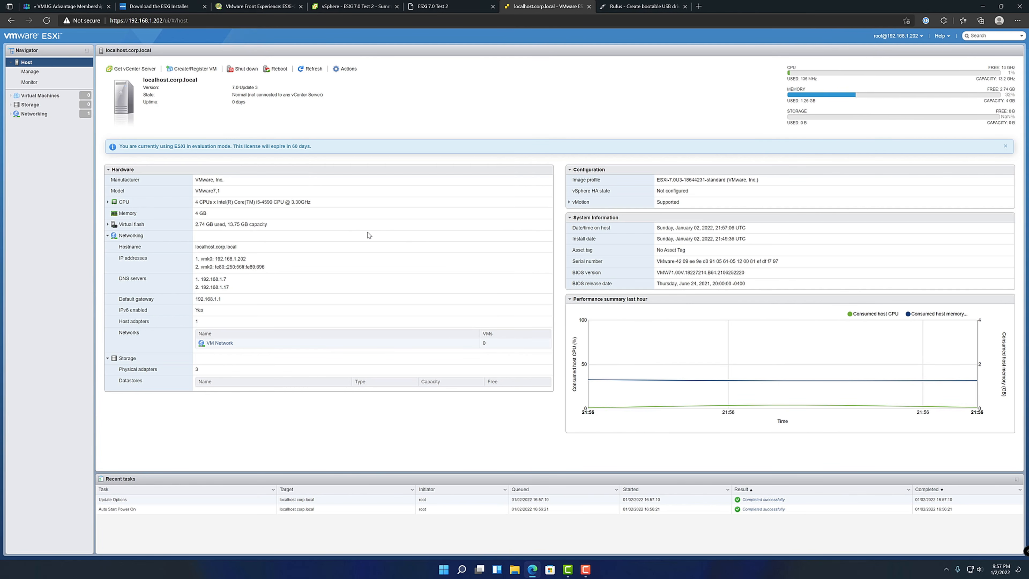
# Return to the ESXi 7.0 Test 2 console and log in to System Customization as root with the account password
pyautogui.click(454, 6)
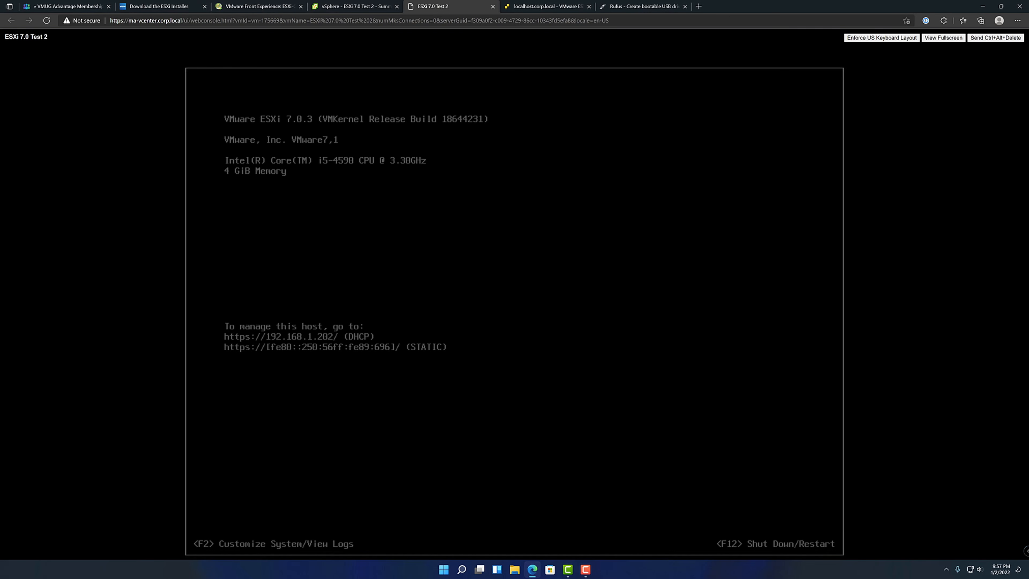
pyautogui.press('F2')
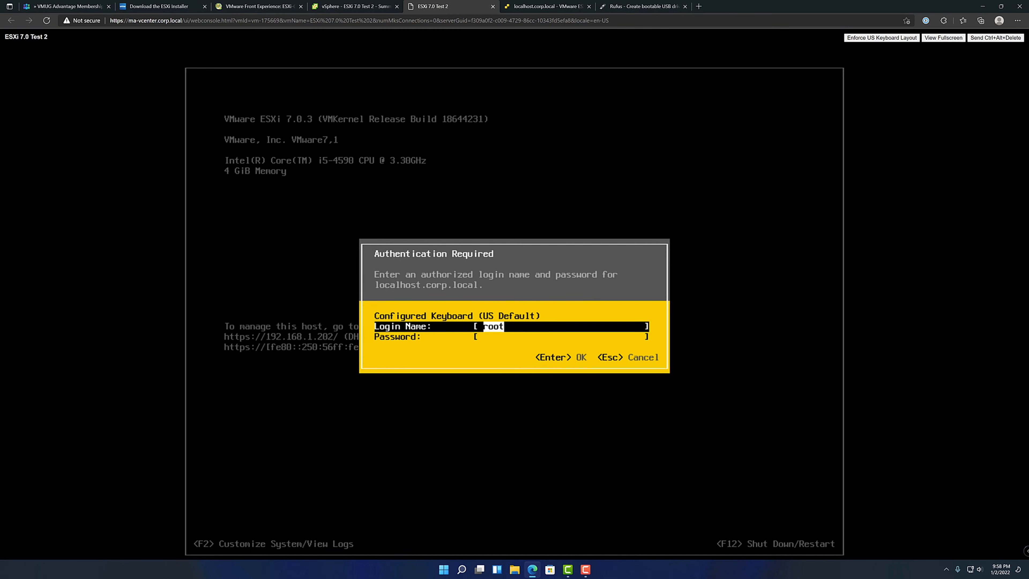
pyautogui.press('Tab')
pyautogui.write('**********')
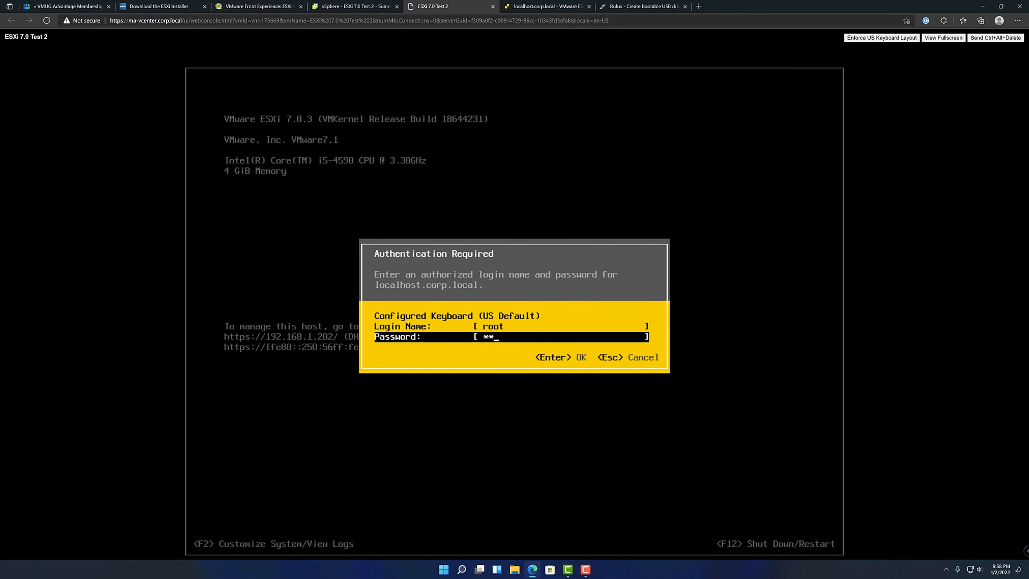
pyautogui.press('Return')
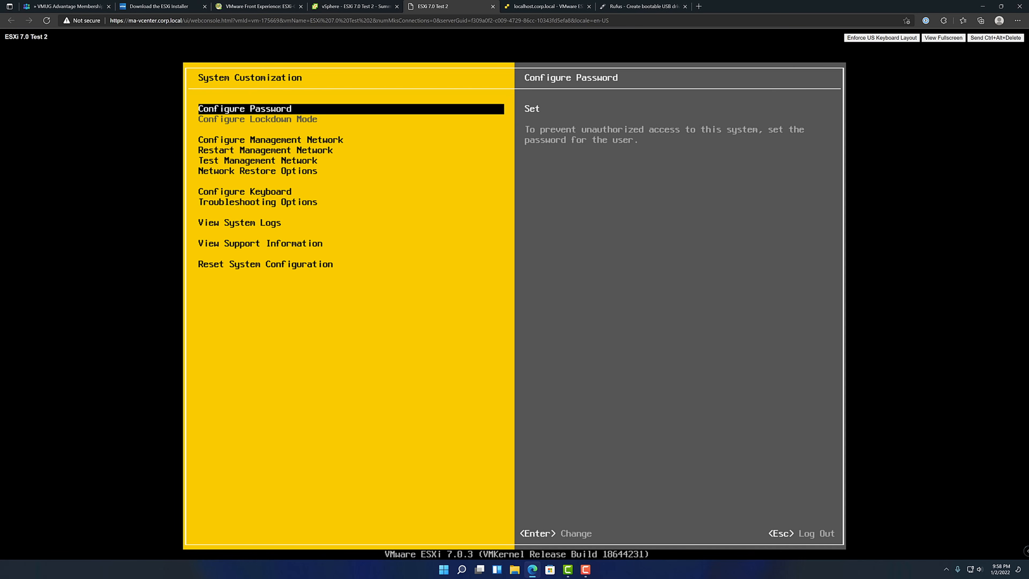
# Open the management network configuration and accept vmnic0 as the management network adapter
pyautogui.press('Down')
pyautogui.press('Down')
pyautogui.press('Up')
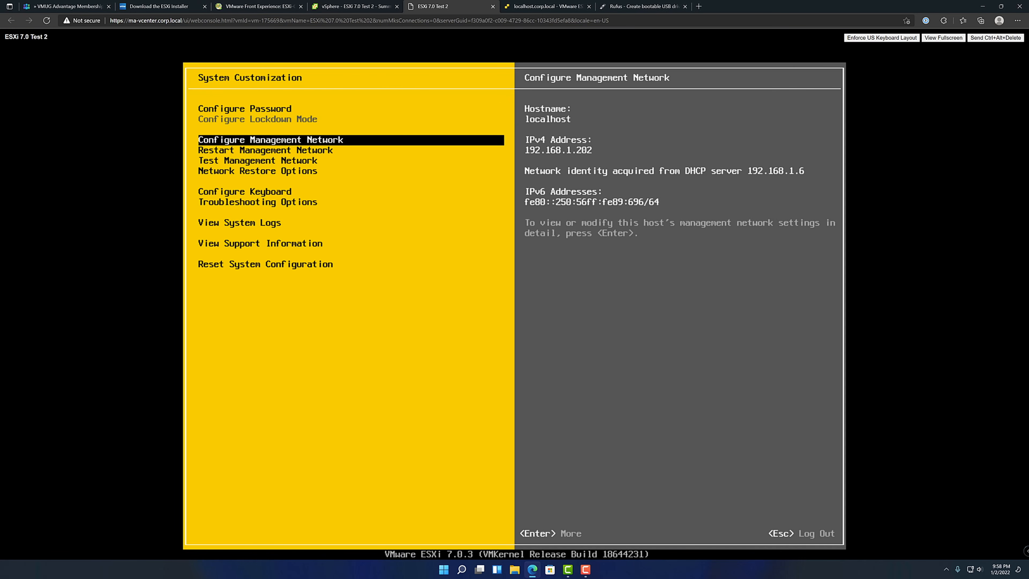
pyautogui.press('Return')
pyautogui.press('Down')
pyautogui.press('Down')
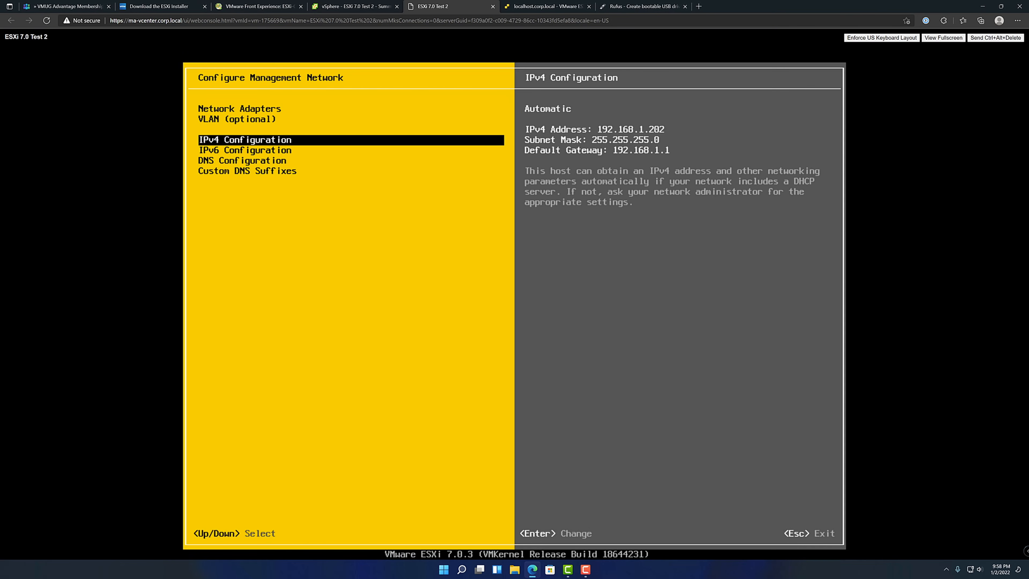
pyautogui.press('Up')
pyautogui.press('Up')
pyautogui.press('Return')
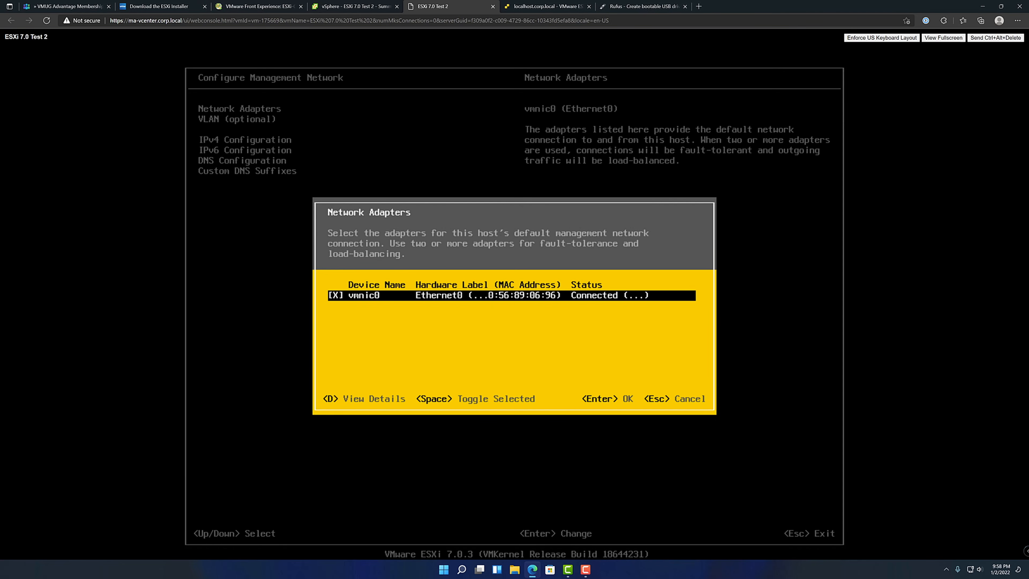
pyautogui.press('Return')
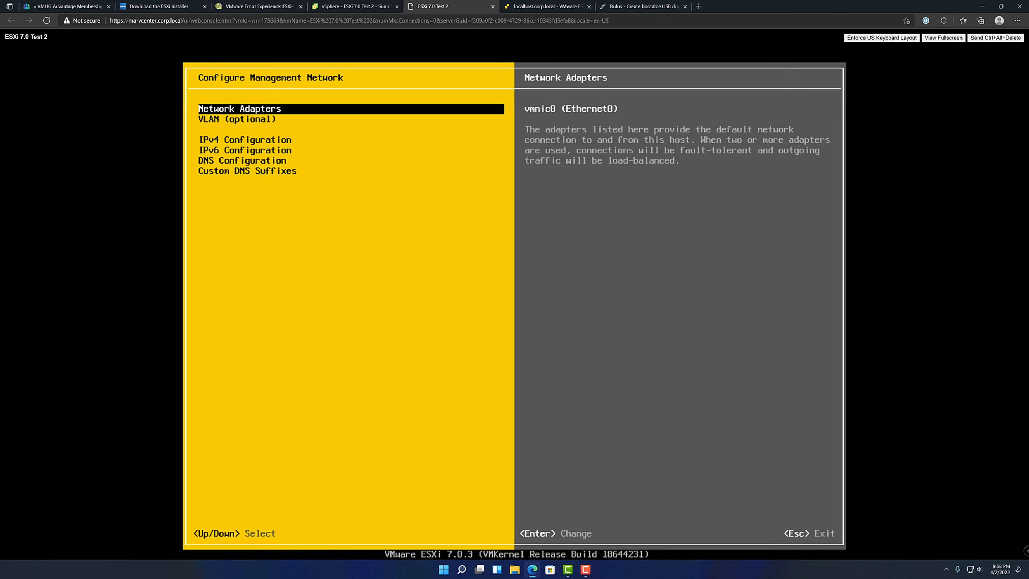
# Set a static IPv4 configuration with address 192.168.1.202, subnet mask 255.255.255.0 and default gateway 192.168.1.1
pyautogui.press('Down')
pyautogui.press('Down')
pyautogui.press('Return')
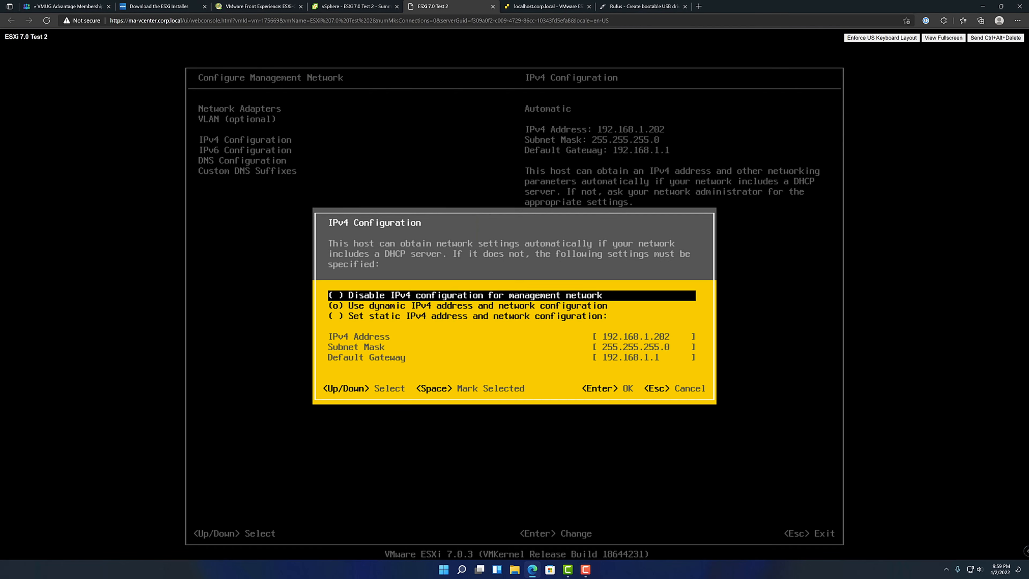
pyautogui.press('Down')
pyautogui.press('Down')
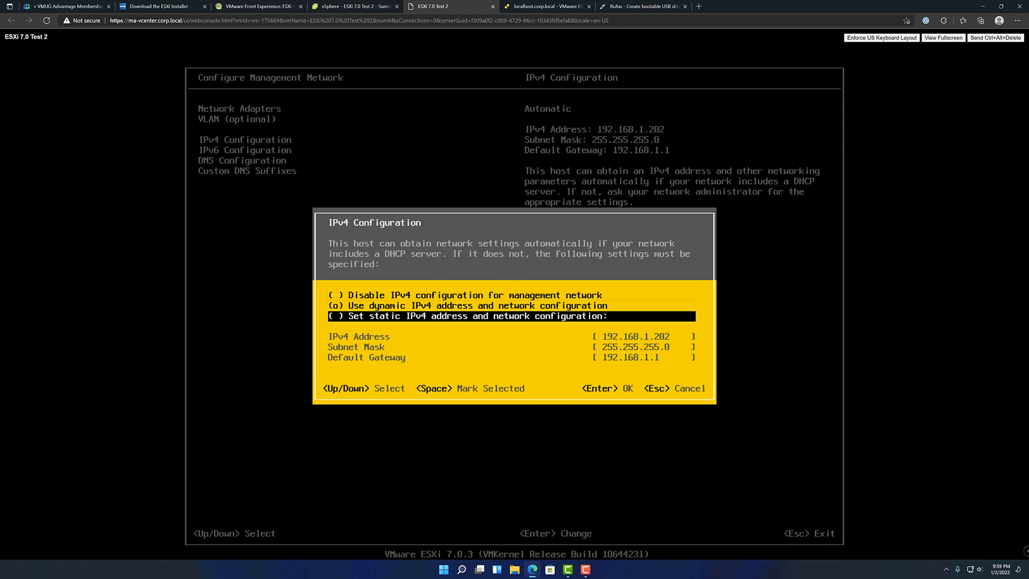
pyautogui.press('space')
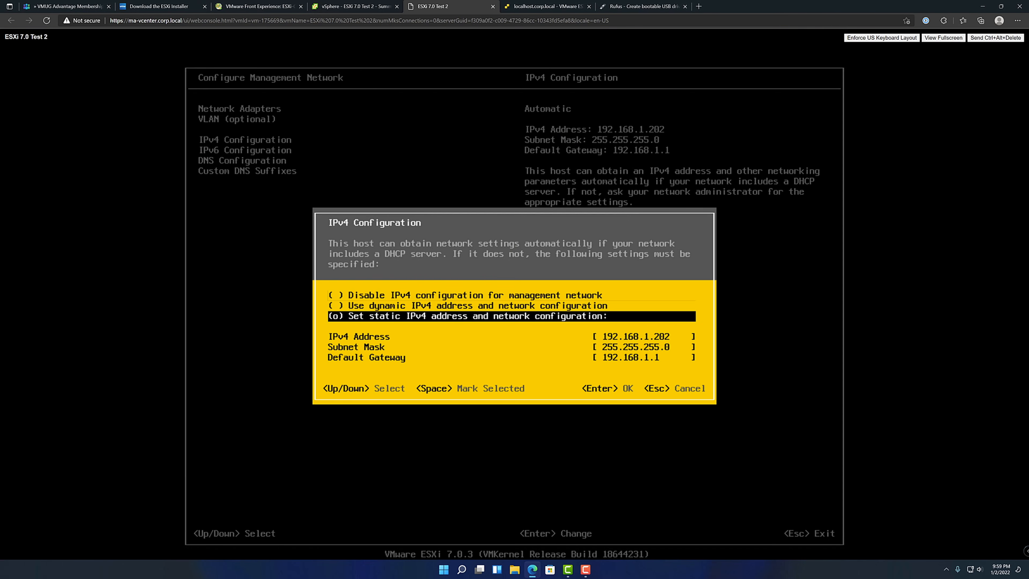
pyautogui.press('Down')
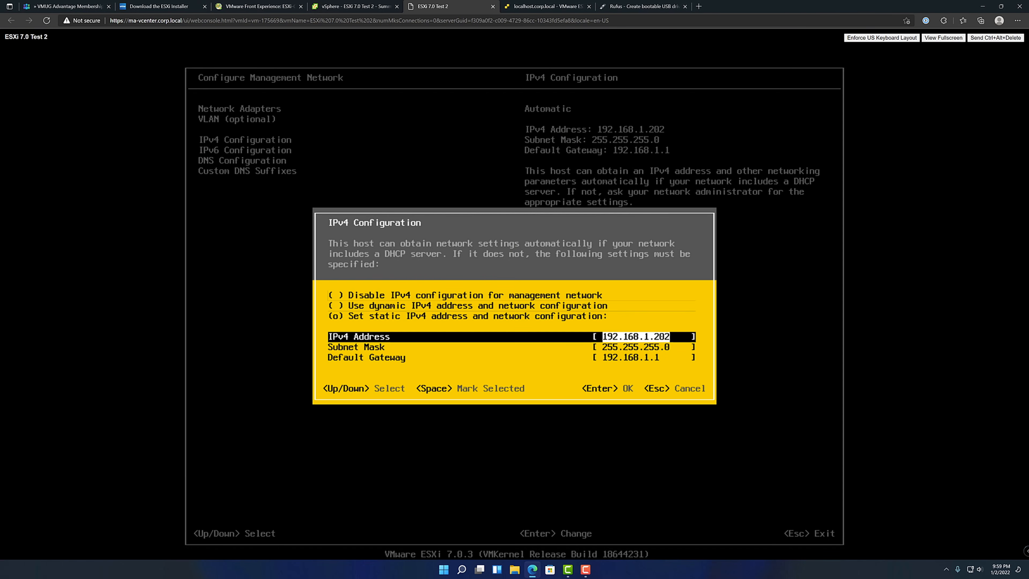
pyautogui.press('Down')
pyautogui.press('Down')
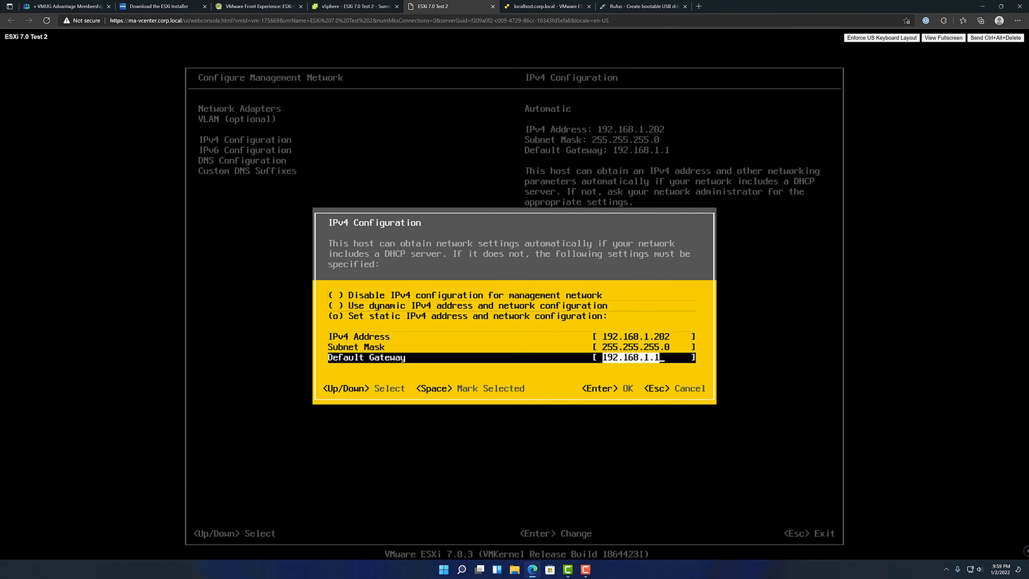
pyautogui.press('Return')
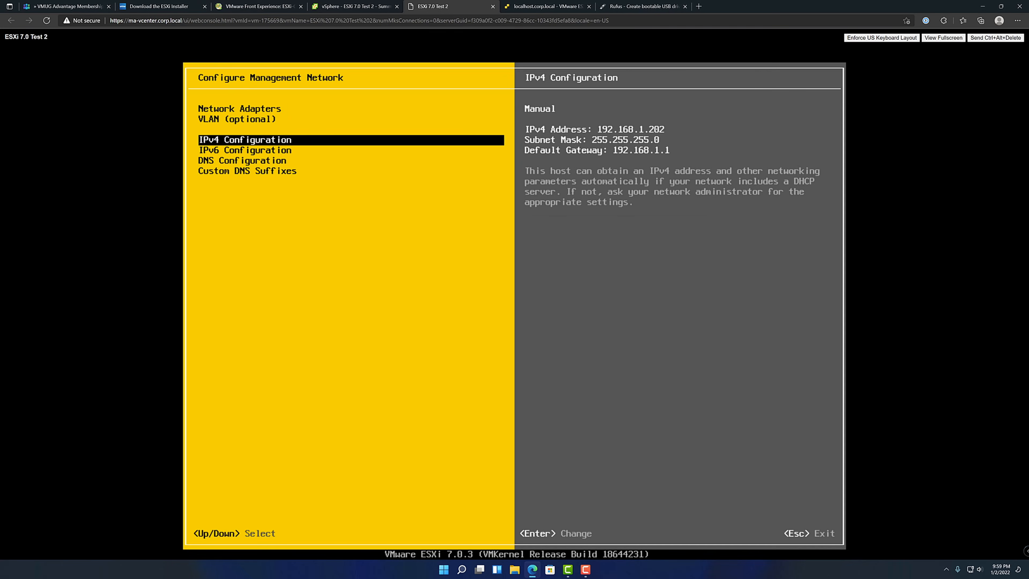
# Review the DNS server and hostname options without applying changes, and accept corp.local as the custom DNS suffix
pyautogui.press('Down')
pyautogui.press('Down')
pyautogui.press('Return')
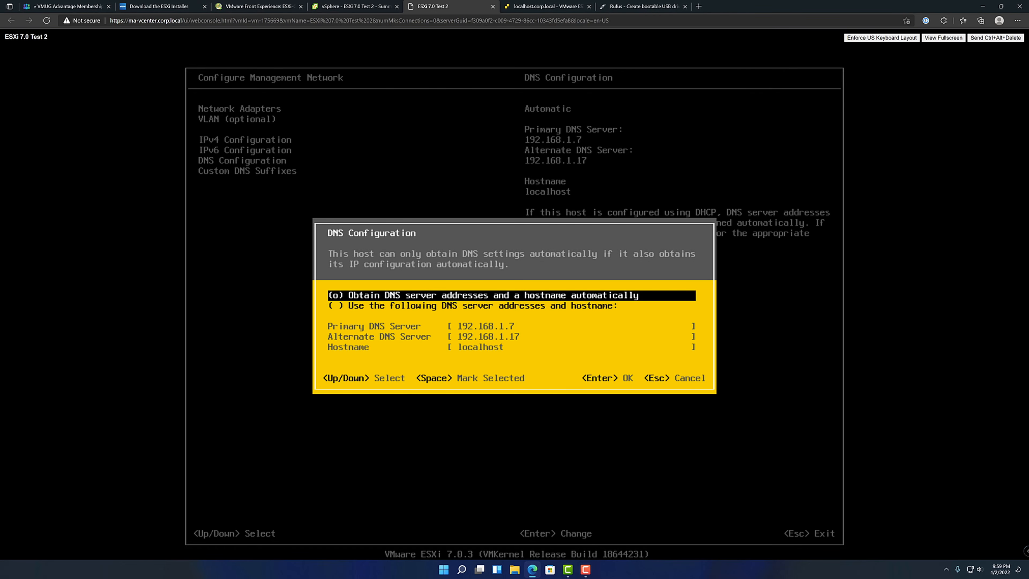
pyautogui.press('Escape')
pyautogui.press('Down')
pyautogui.press('Return')
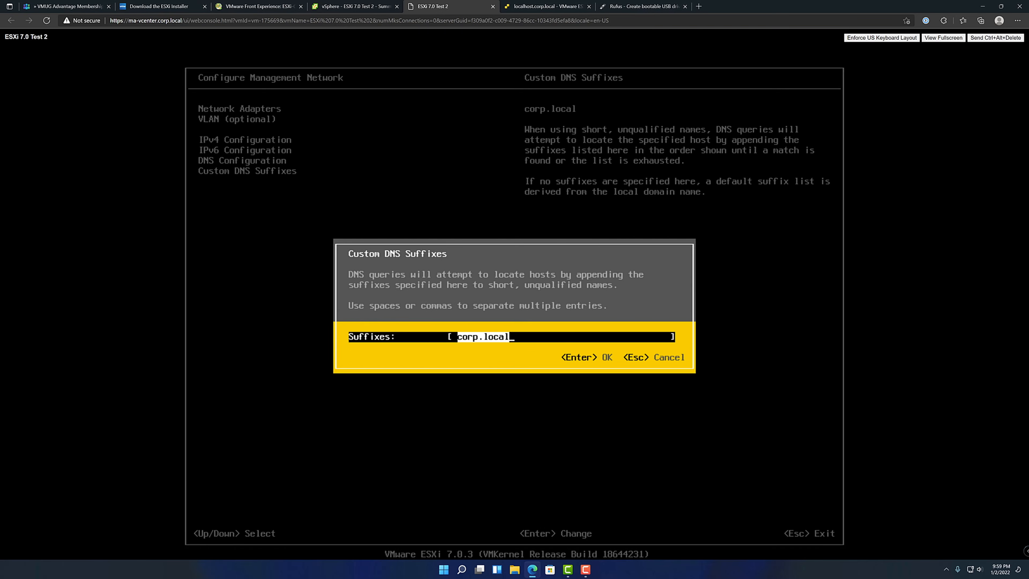
pyautogui.press('Return')
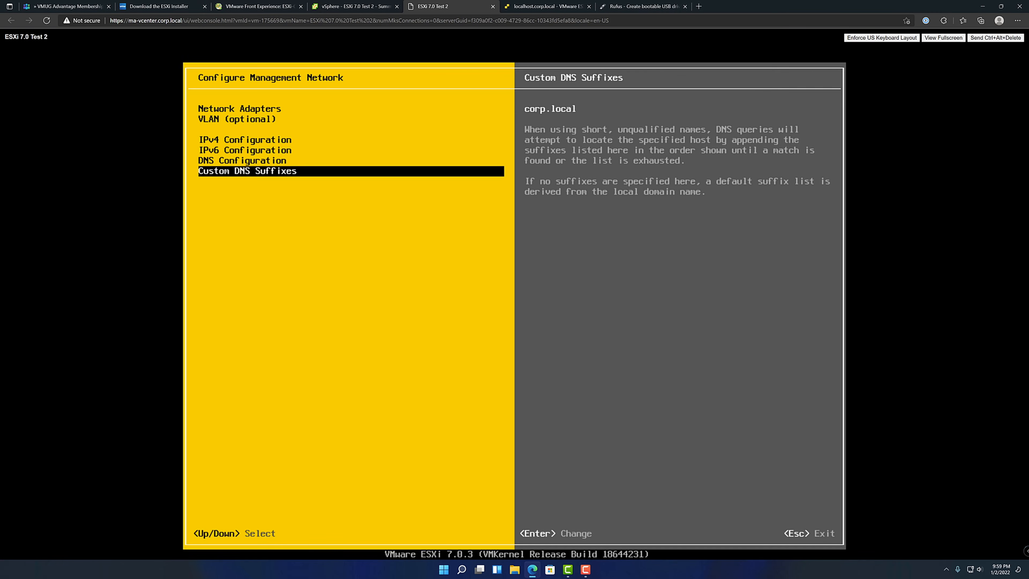
# Leave the management network configuration and return to the System Customization menu
pyautogui.press('Escape')
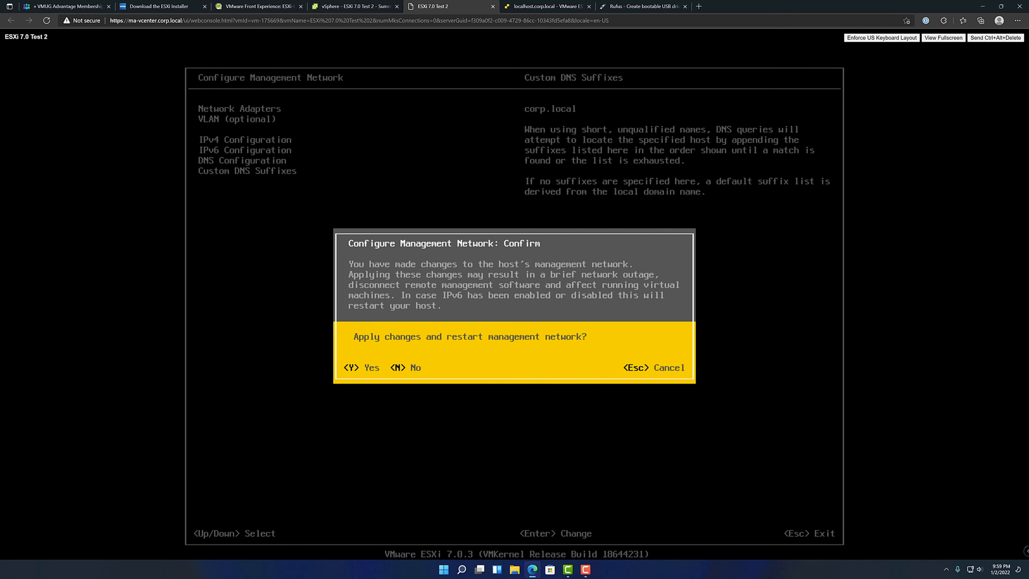
pyautogui.press('Escape')
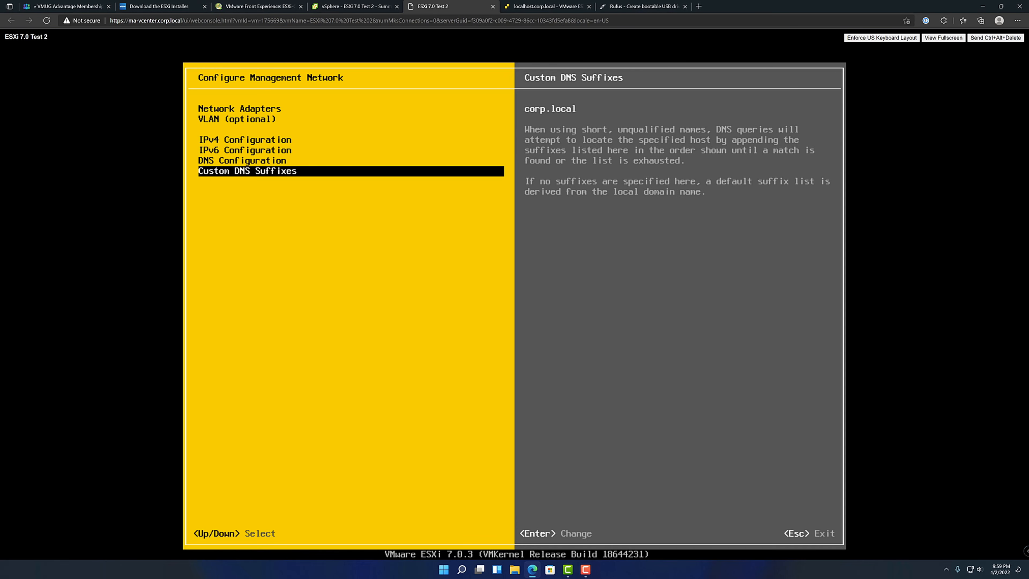
pyautogui.press('Escape')
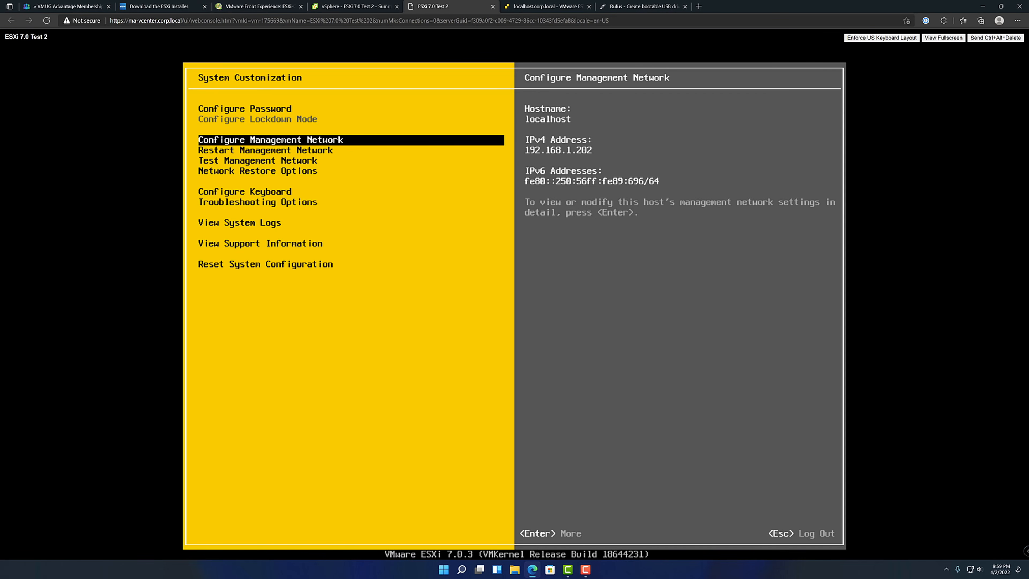
# Switch to the ESXi host web client and review the Default TCP/IP stack's DNS and routing settings without saving
pyautogui.click(539, 6)
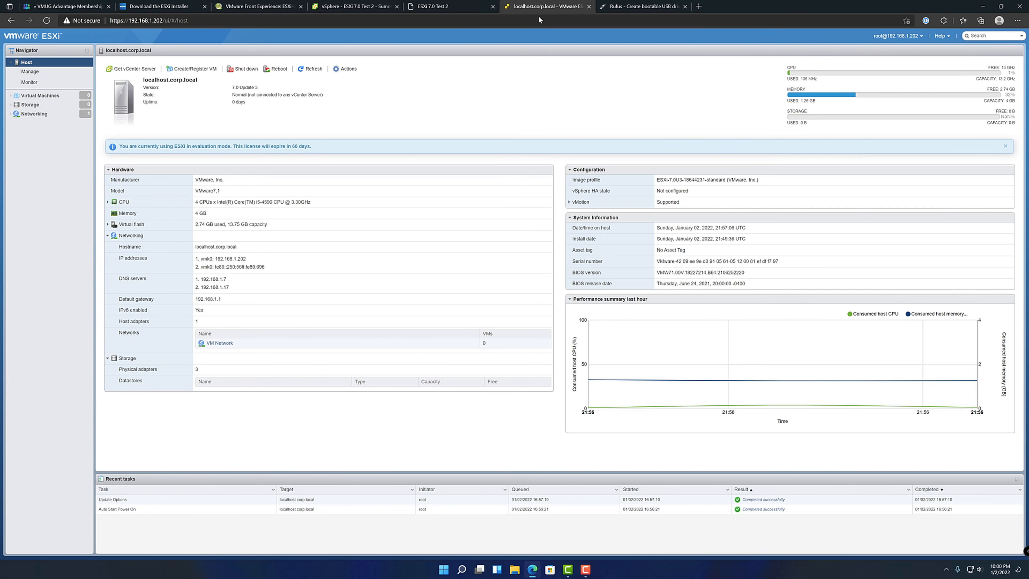
pyautogui.click(40, 116)
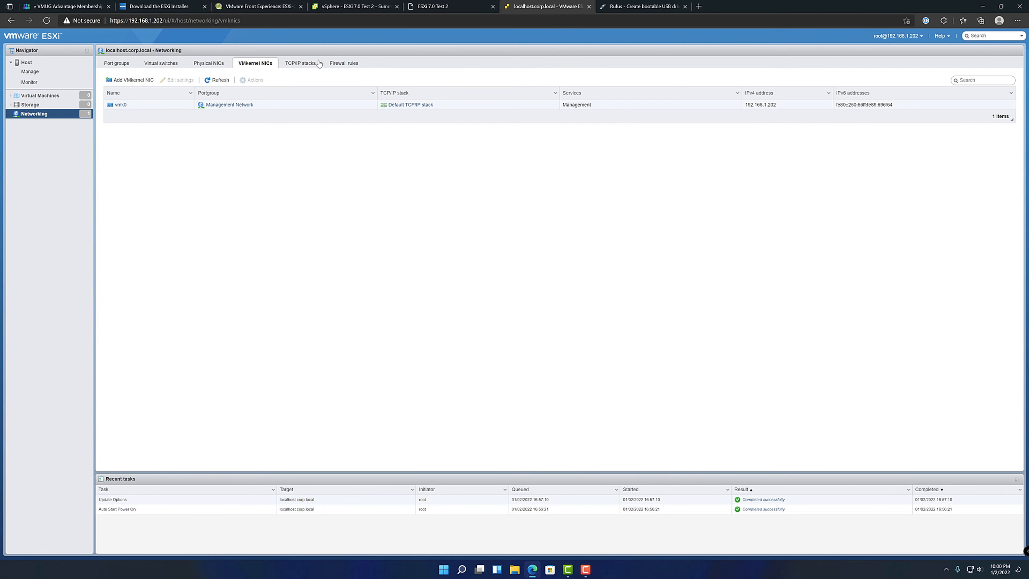
pyautogui.click(302, 66)
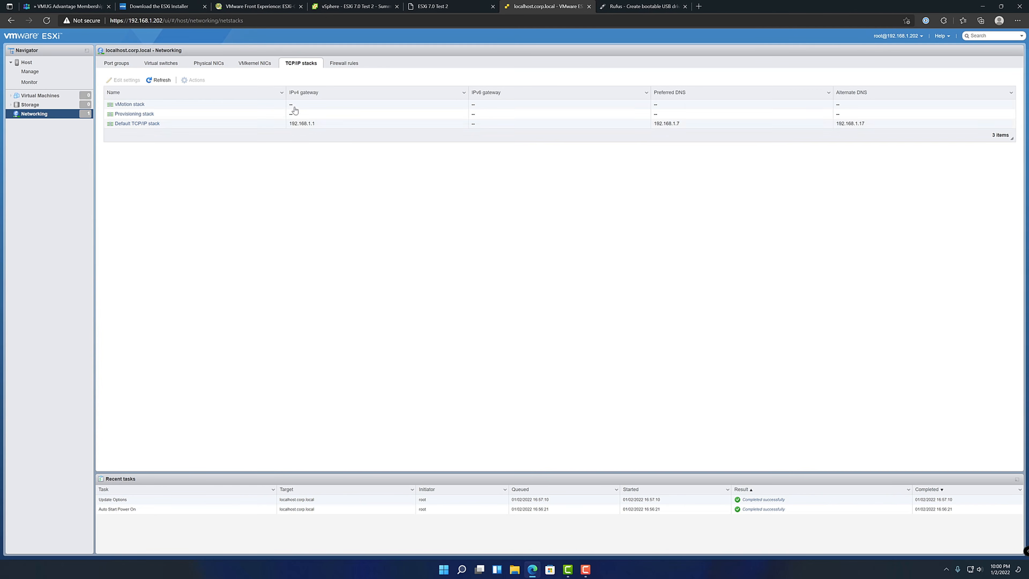
pyautogui.click(212, 125)
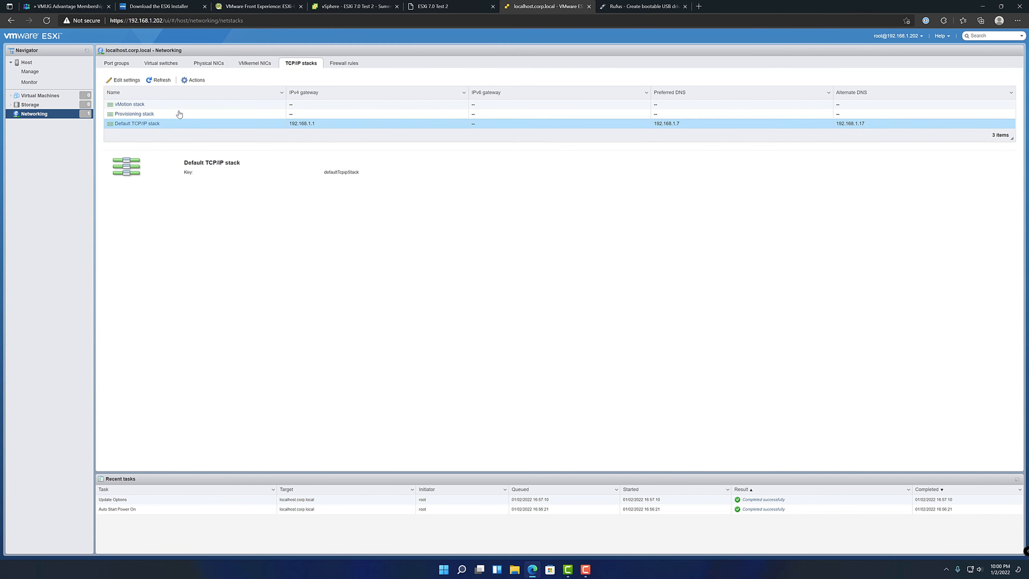
pyautogui.click(130, 81)
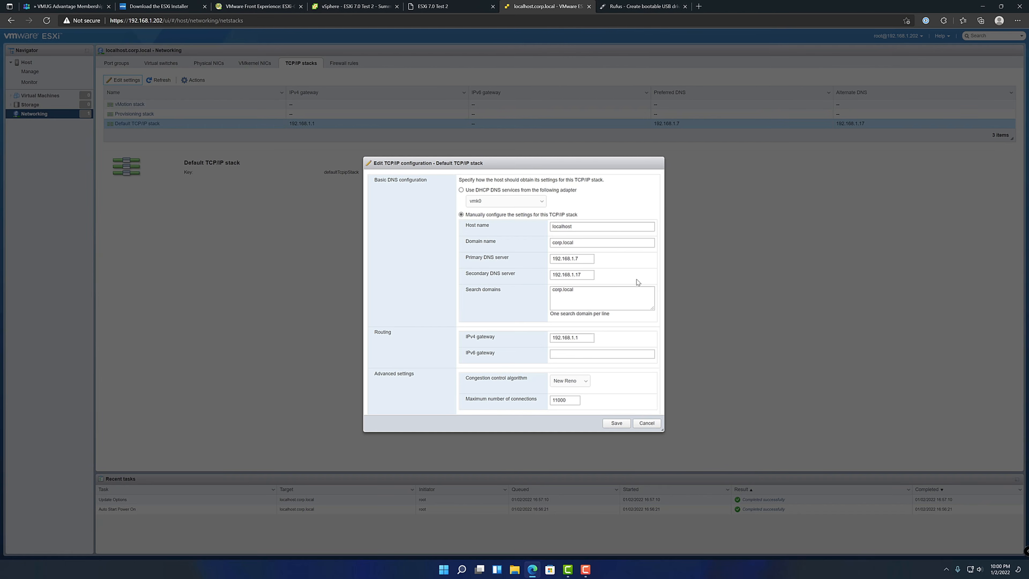
pyautogui.click(648, 424)
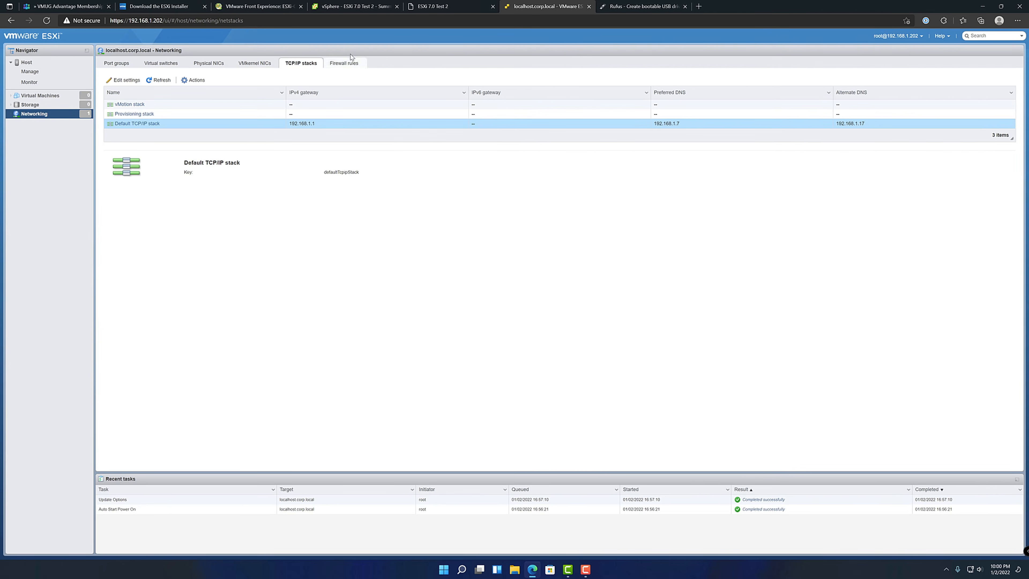
# Review the vmk0 VMkernel NIC's IPv4 settings in both DHCP and Static modes, closing them without saving
pyautogui.click(248, 69)
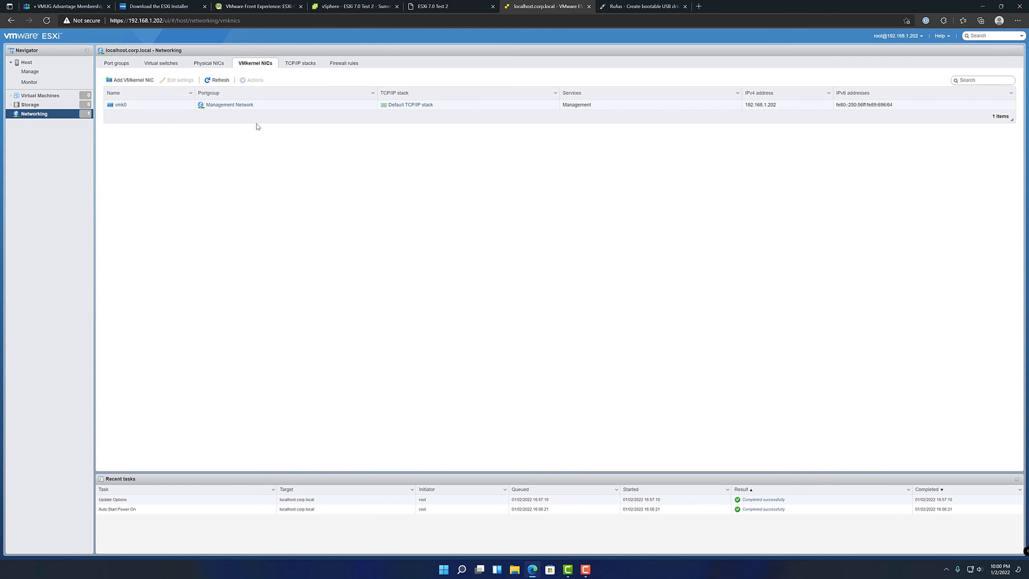
pyautogui.click(158, 105)
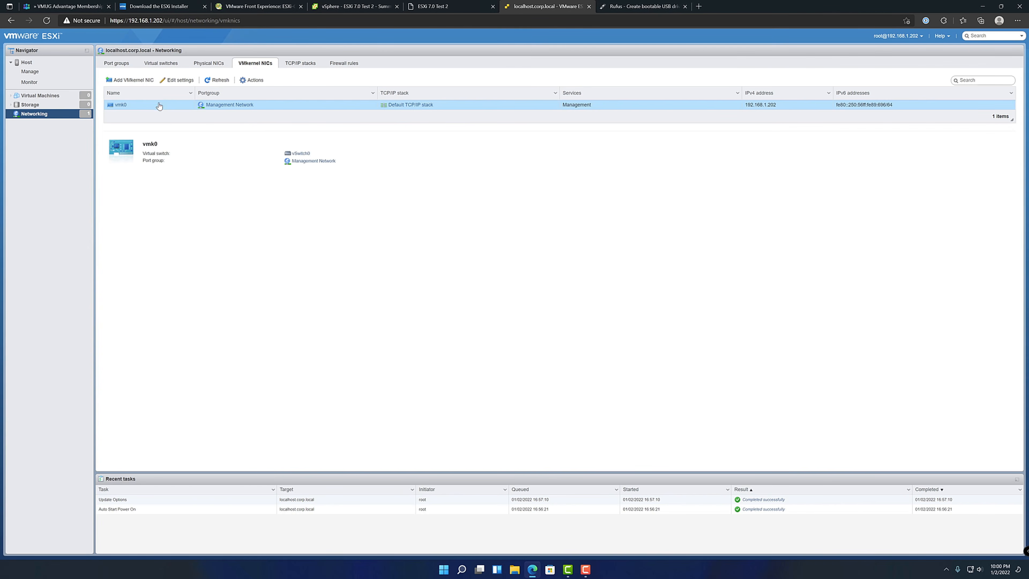
pyautogui.click(174, 82)
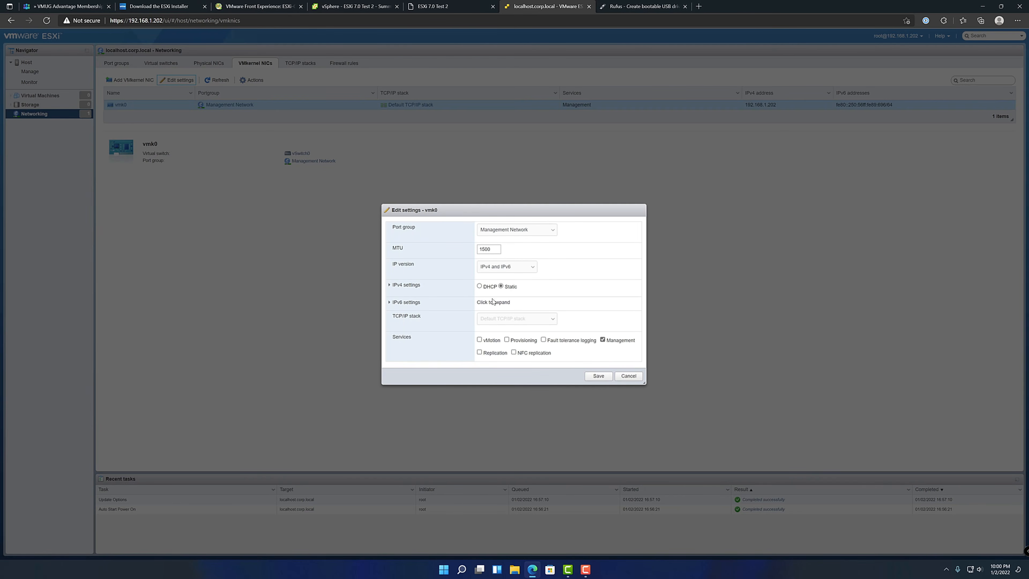
pyautogui.click(388, 285)
pyautogui.click(484, 273)
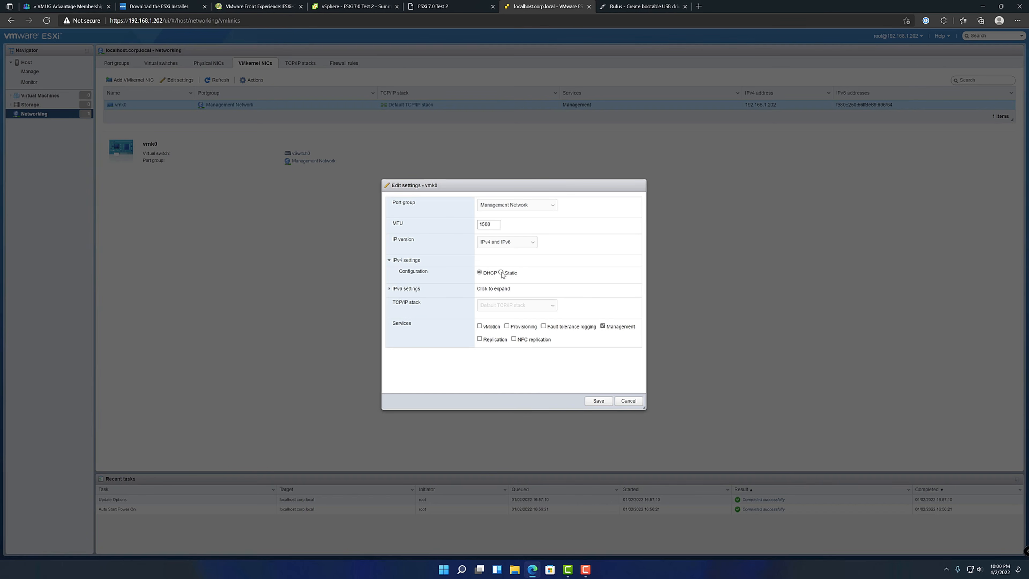
pyautogui.click(501, 272)
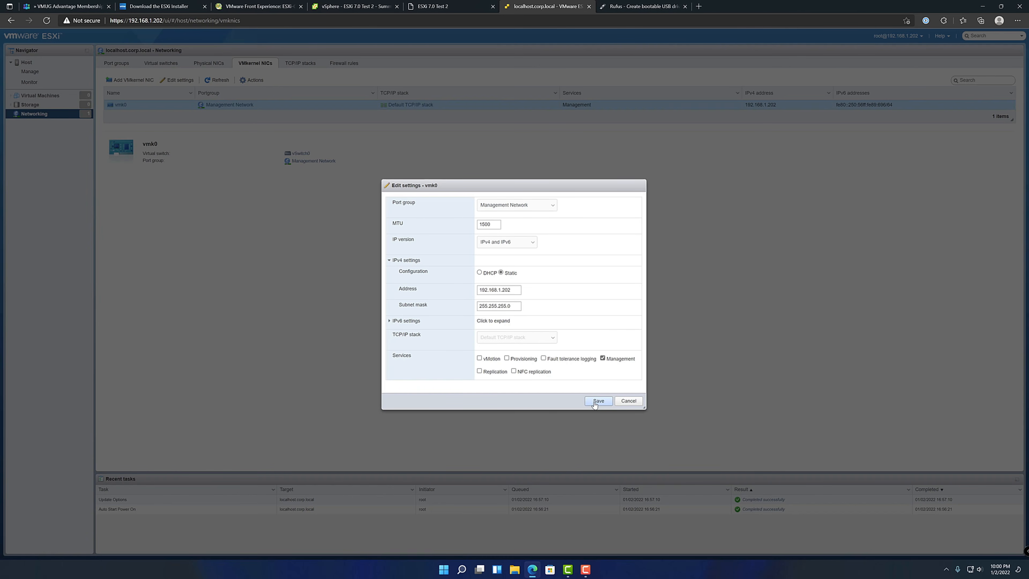
pyautogui.click(628, 401)
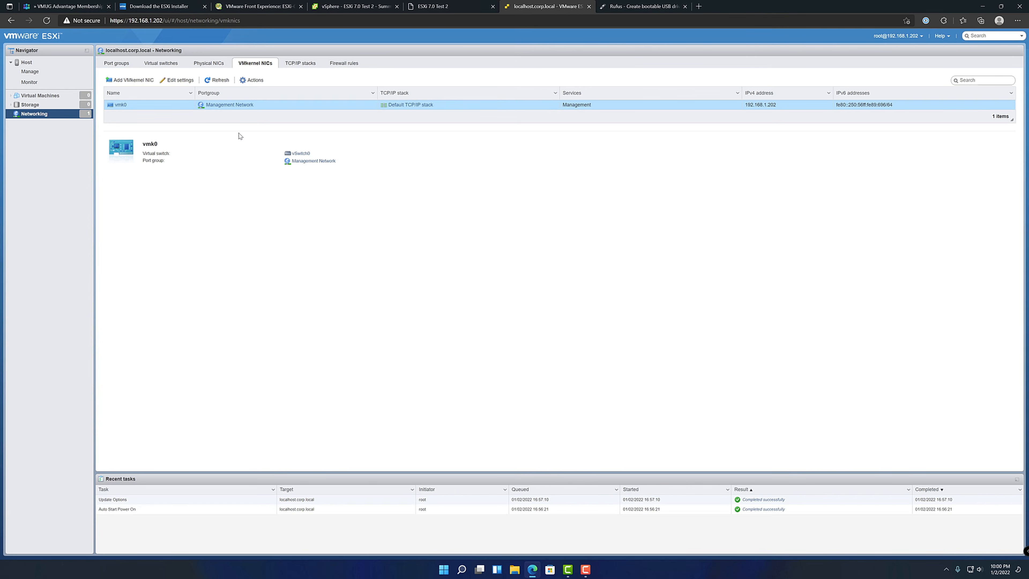